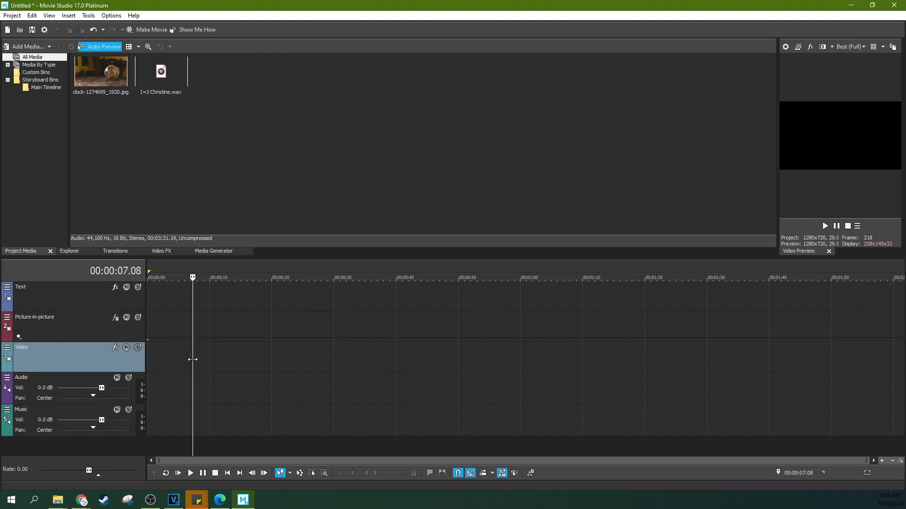
Step: Delete the Picture-in-picture track and place the WAV file at the start of the Audio track
left_click(142, 332)
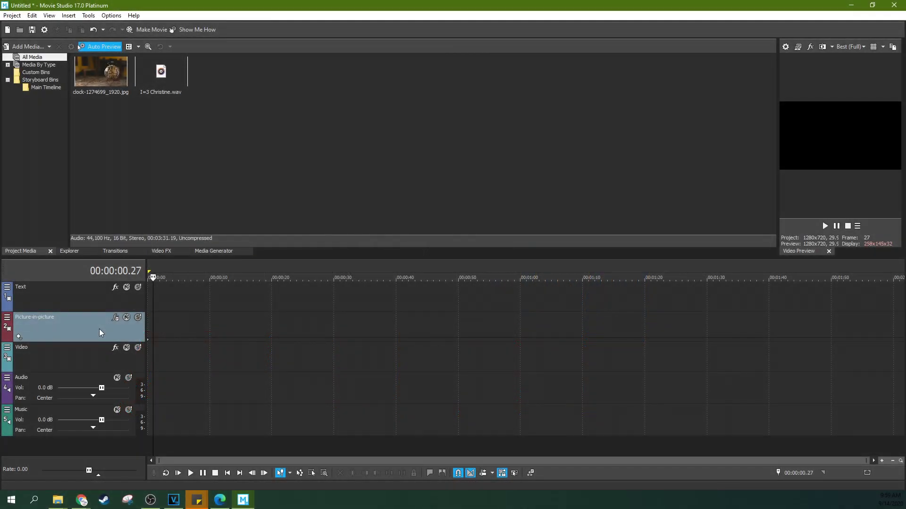
key("Delete")
left_click(93, 333)
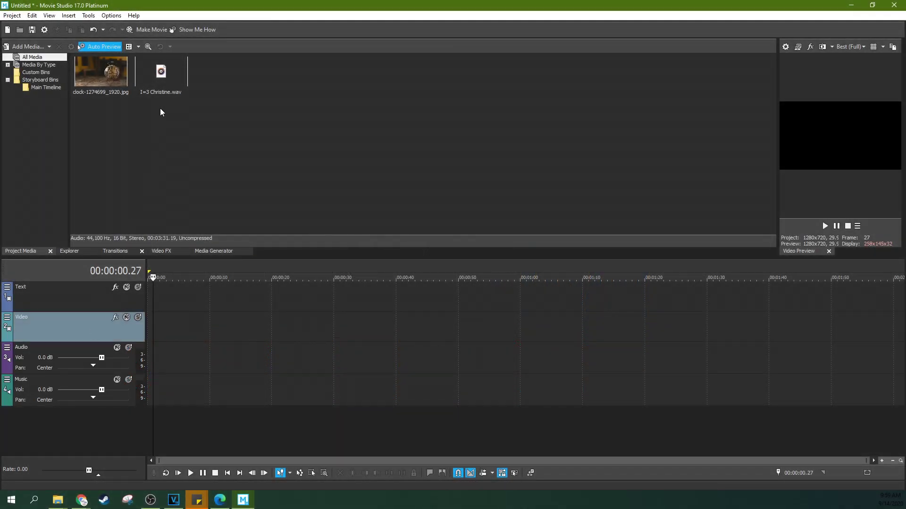
left_click_drag(161, 78, 144, 352)
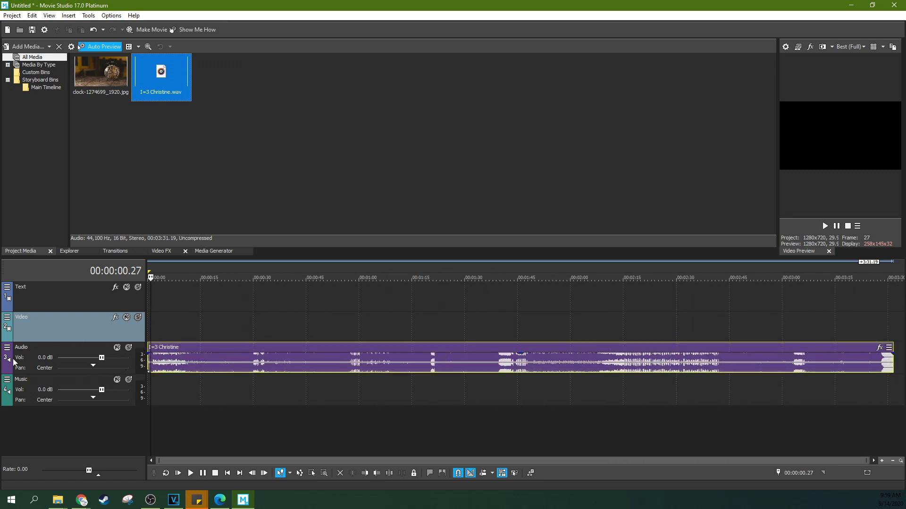
left_click(242, 355)
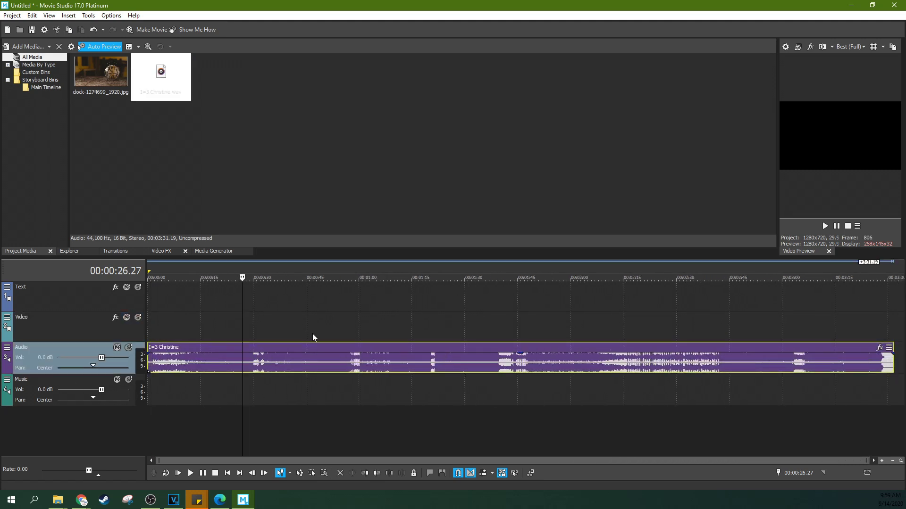
Step: Restore the Default Layout of the windows and close the Dashboard
left_click(69, 15)
mouse_move(50, 16)
mouse_move(67, 56)
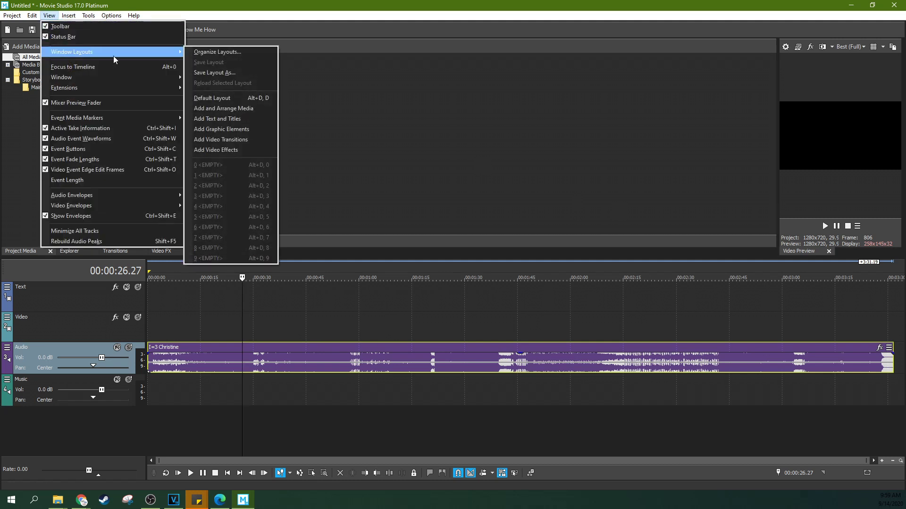
left_click(213, 99)
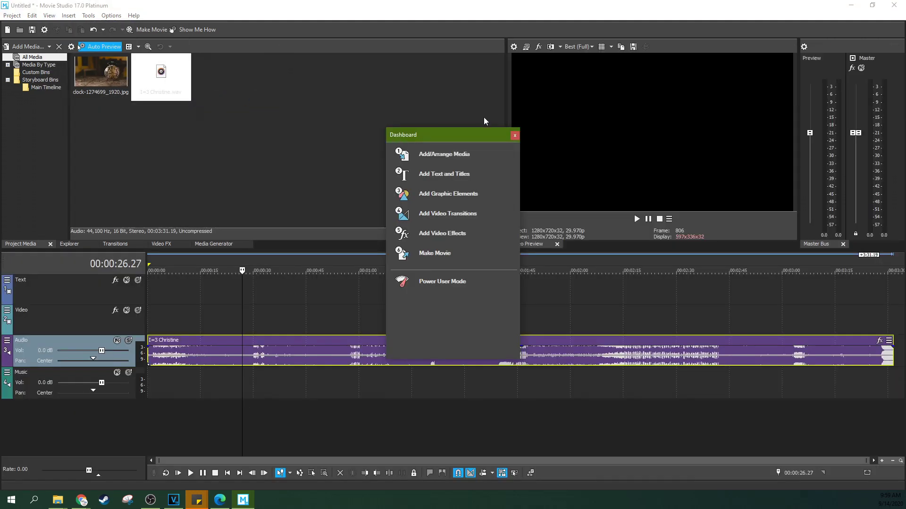
left_click(519, 136)
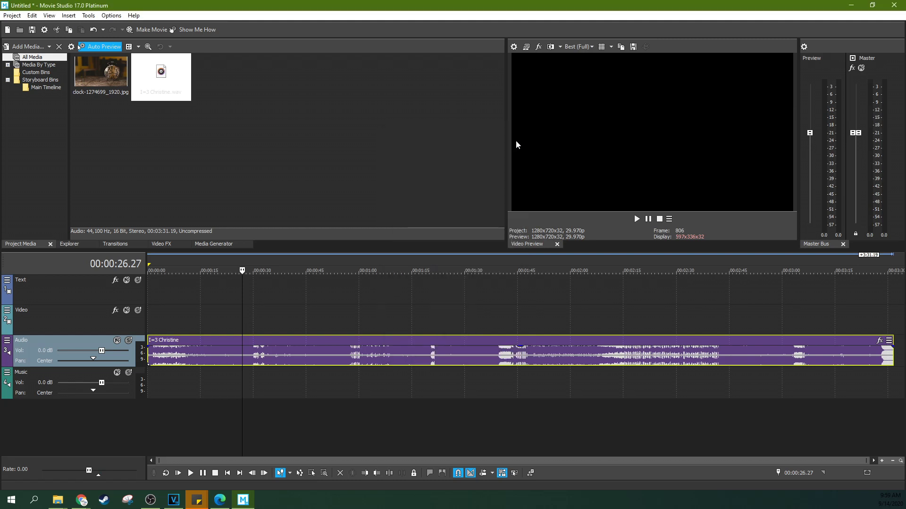
left_click(845, 157)
key("Escape")
Step: Play the audio from about 00:00:15 to check its peaks on the master meter, and pause it
left_click(281, 311)
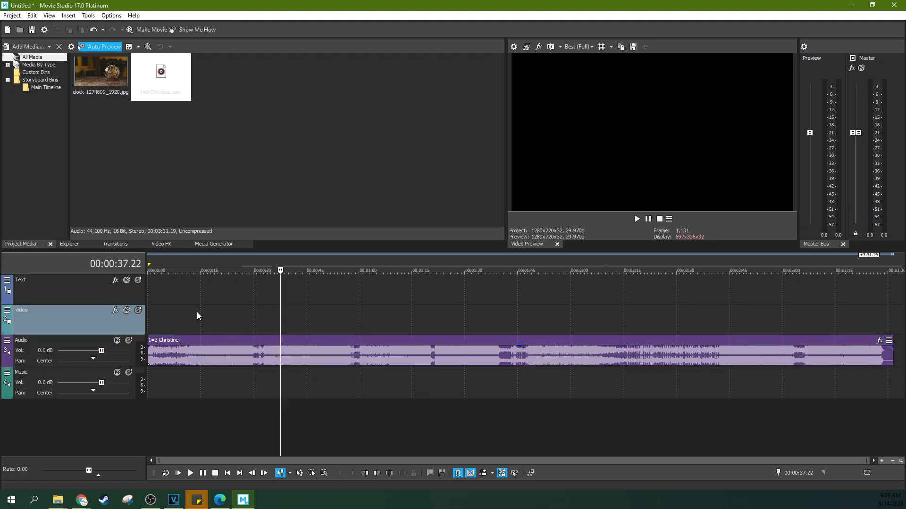
left_click(198, 312)
key("space")
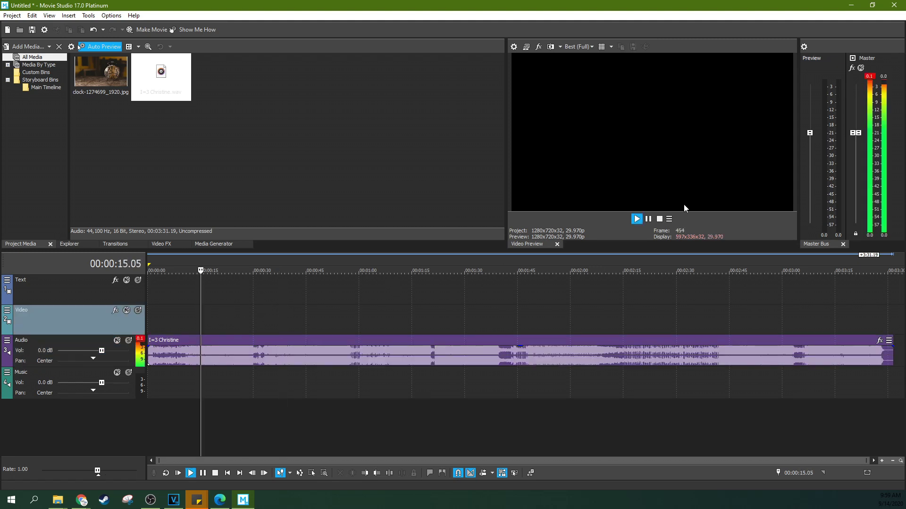
left_click(650, 219)
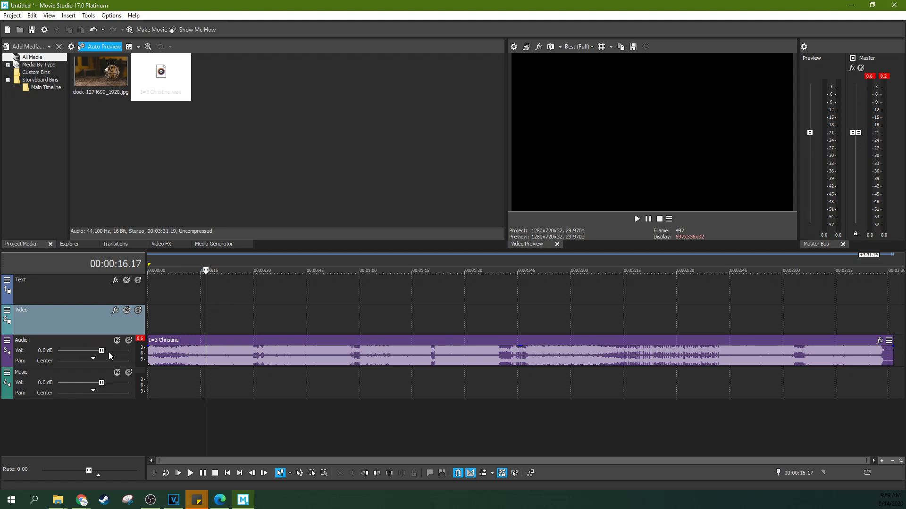
Step: Lower the Audio track's volume to -0.7 dB and play the audio again to check the master level
left_click_drag(101, 351, 99, 353)
left_click(213, 328)
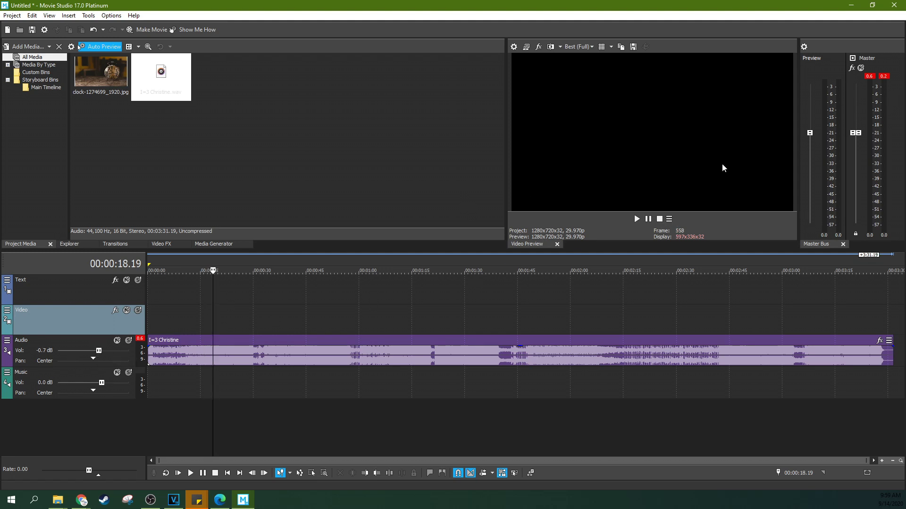
left_click(636, 219)
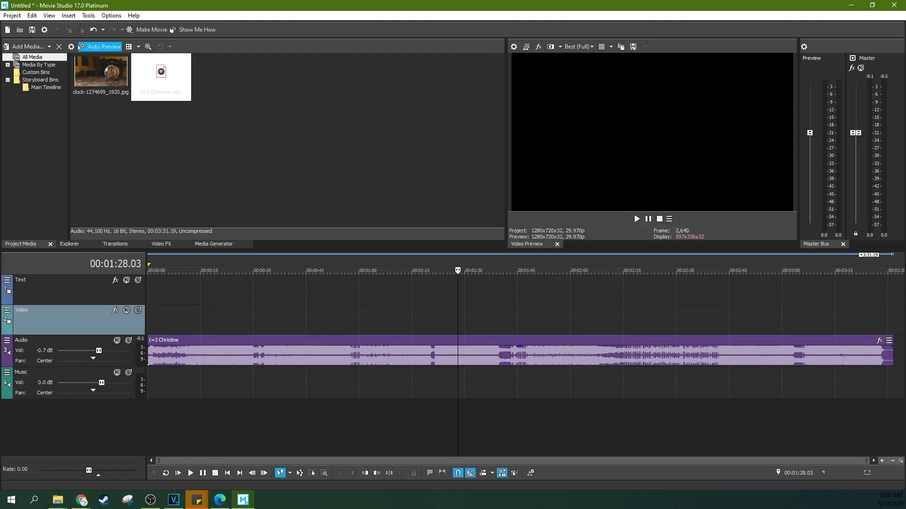
key("alt+Tab")
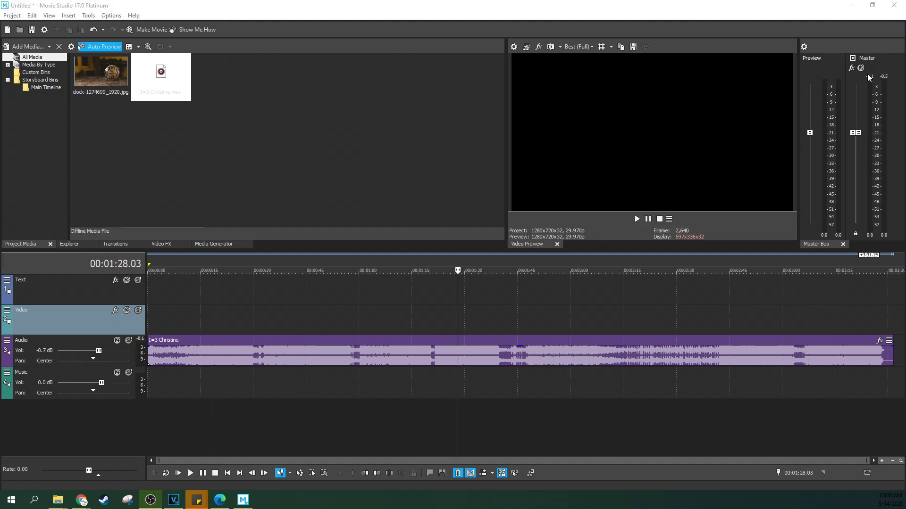
left_click(77, 347)
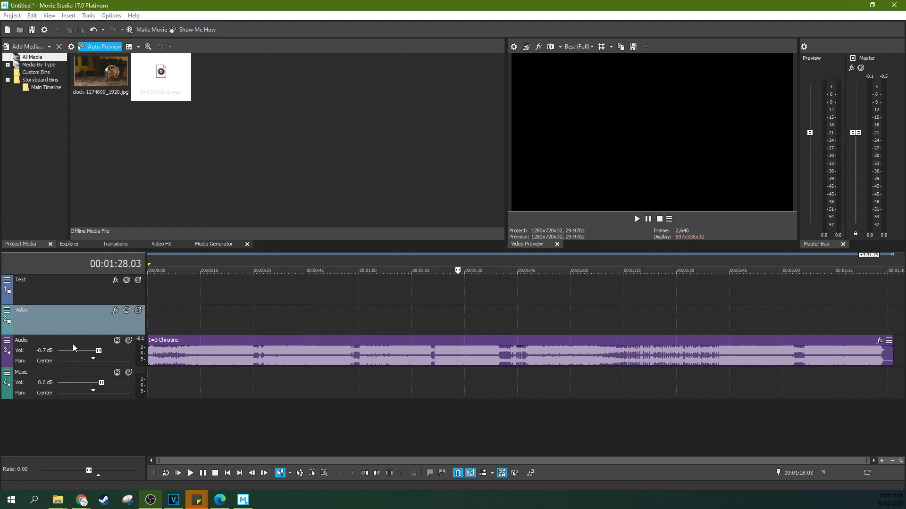
Step: Place clock-1274699_1920.jpg at the start of the Video track and extend it to about 25 seconds
left_click(169, 323)
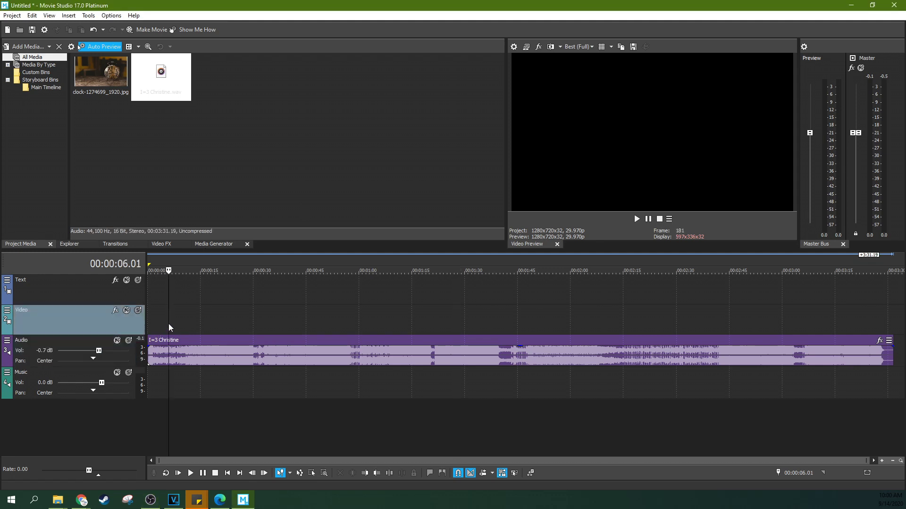
left_click_drag(107, 89, 138, 314)
left_click(156, 325)
scroll(166, 327, "up", 5)
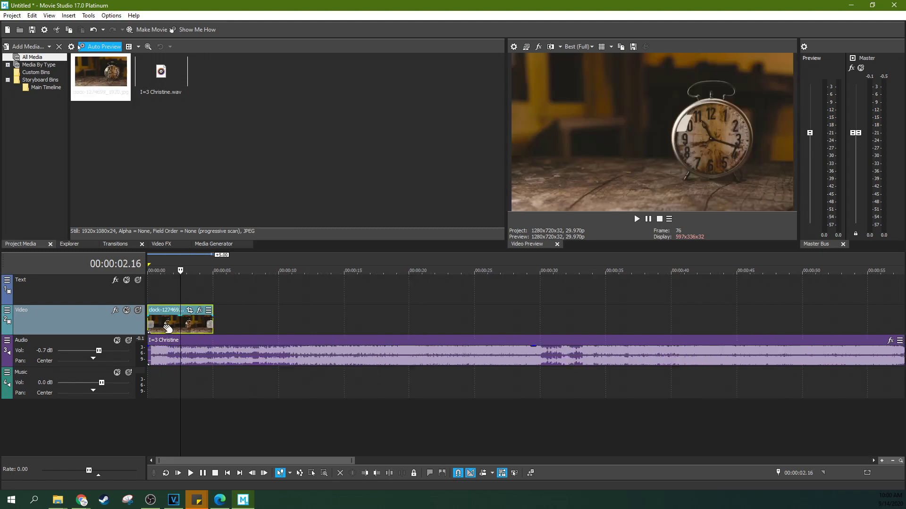
left_click_drag(228, 326, 584, 324)
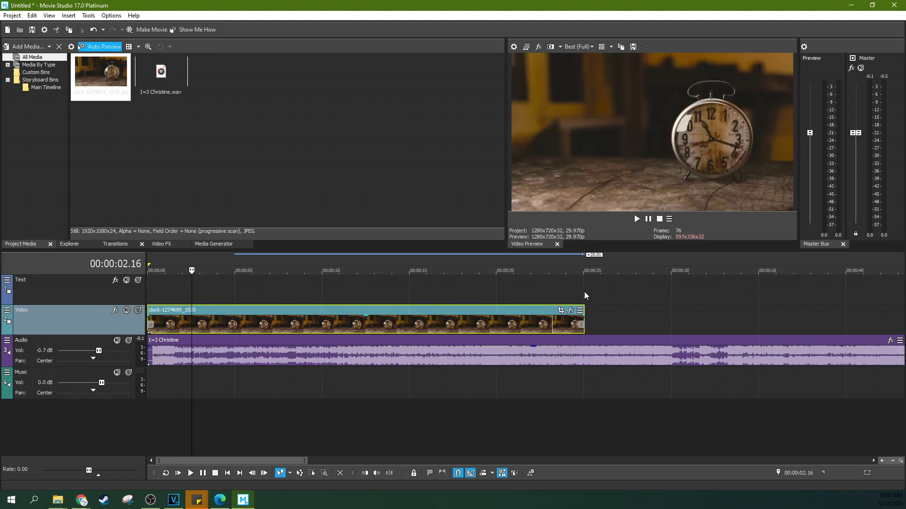
Step: Apply the 16:9 Widescreen TV aspect ratio pan/crop preset to the clock clip and crop it to about 937 × 527 around the clock
left_click(492, 330)
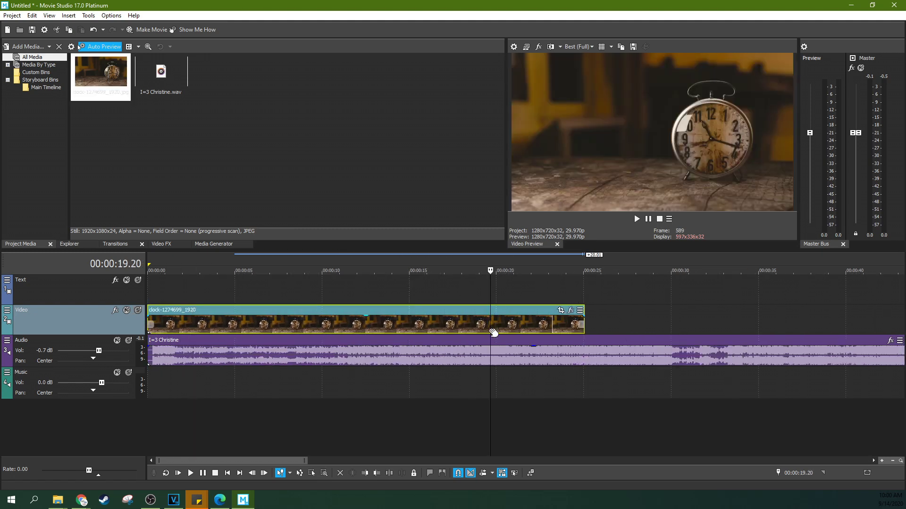
left_click(560, 310)
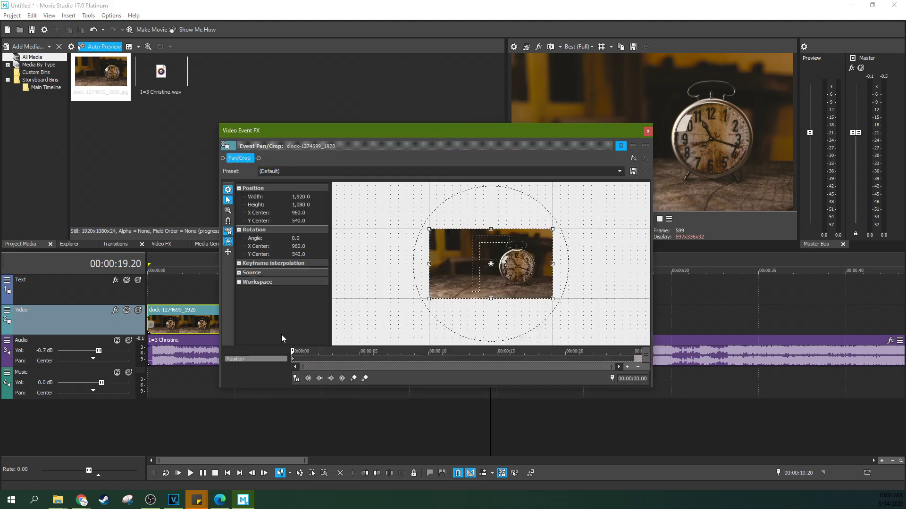
left_click(620, 172)
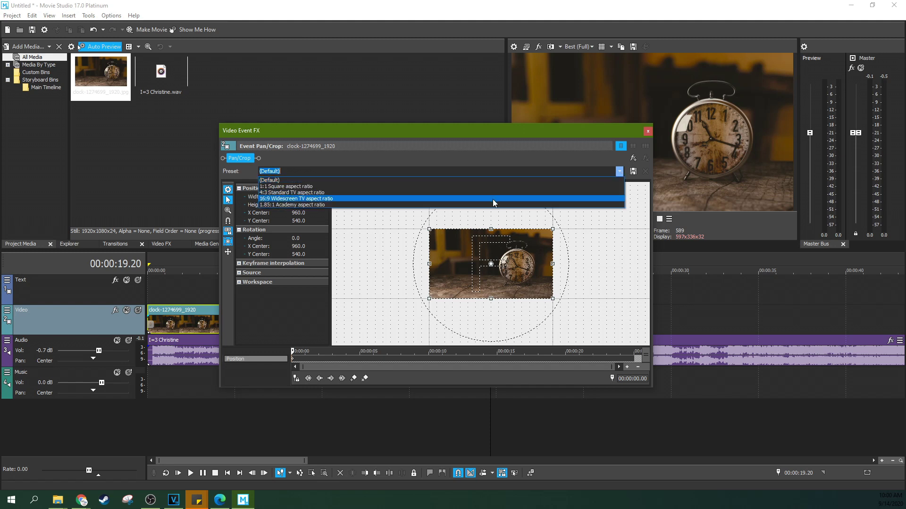
left_click(613, 199)
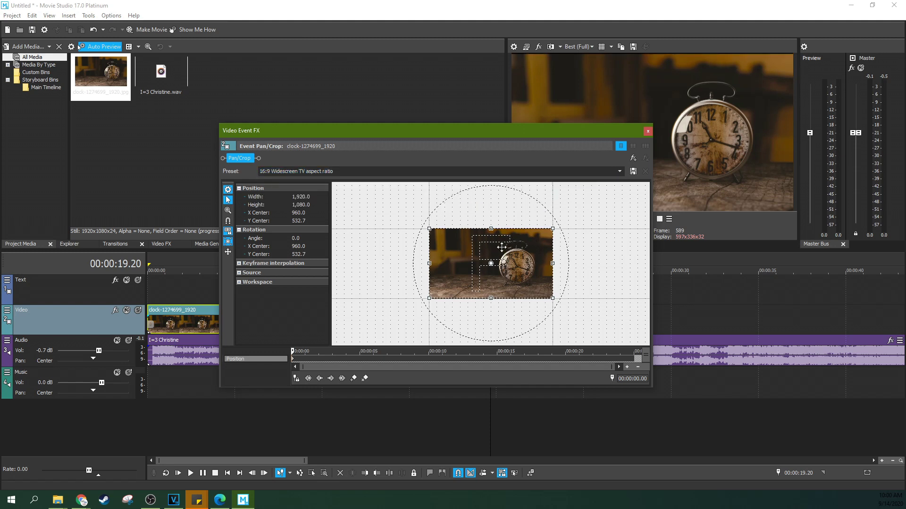
mouse_move(484, 250)
left_mouse_down()
mouse_move(534, 253)
mouse_move(501, 251)
left_mouse_up()
left_click_drag(552, 231, 527, 257)
Step: Undo the clock clip's cropping and aspect ratio preset, and close its pan/crop settings
key("ctrl+z")
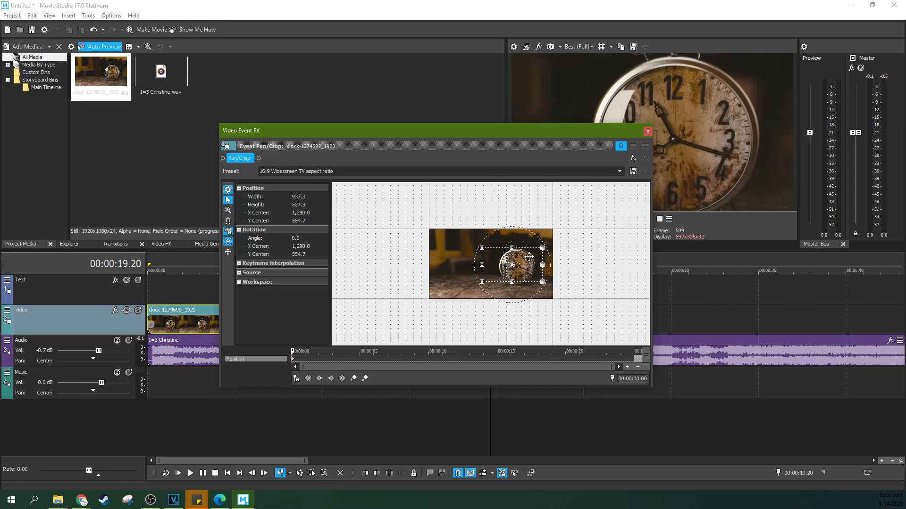
key("ctrl+z")
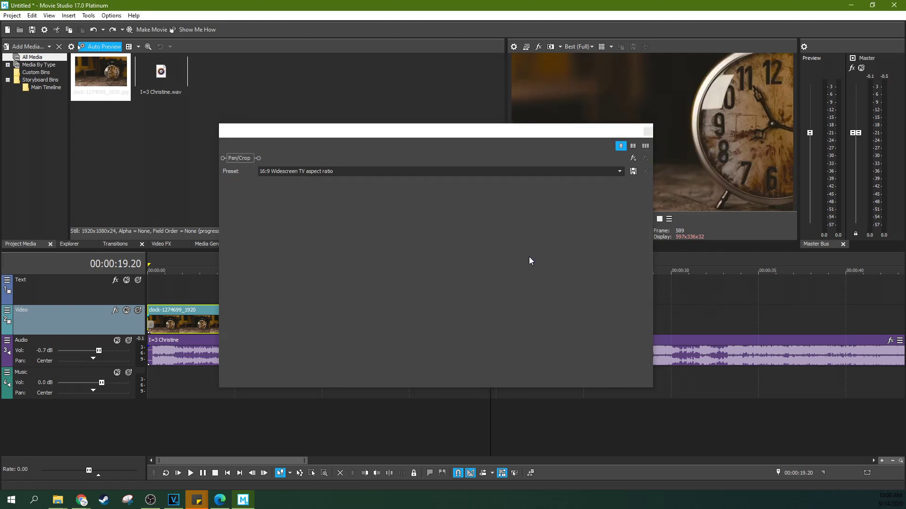
key("ctrl+z")
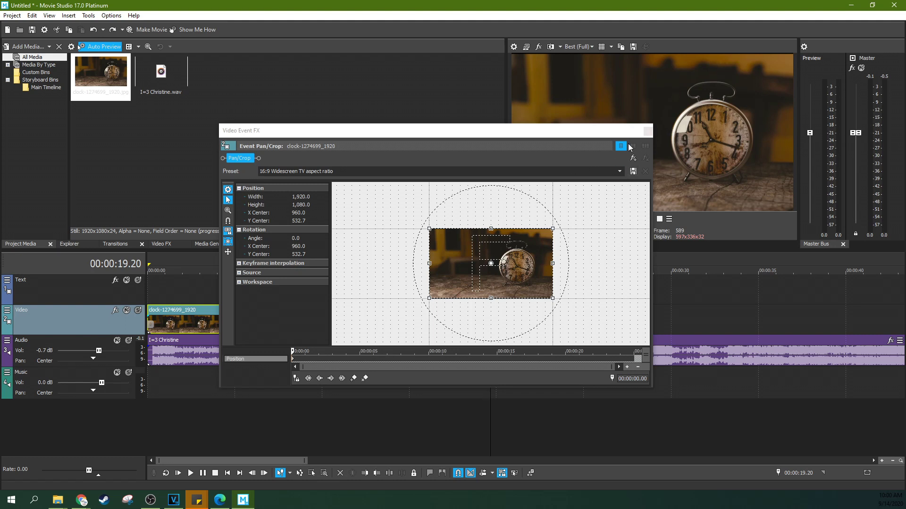
left_click(648, 130)
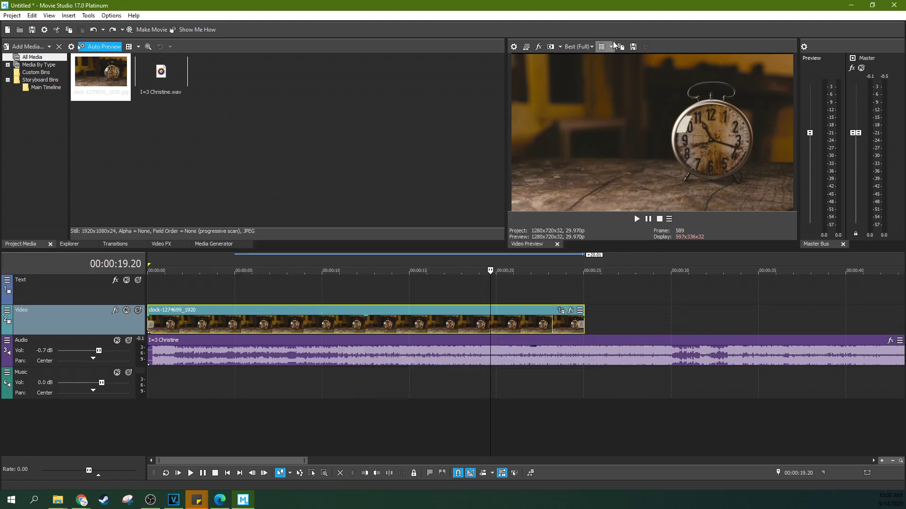
left_click(561, 311)
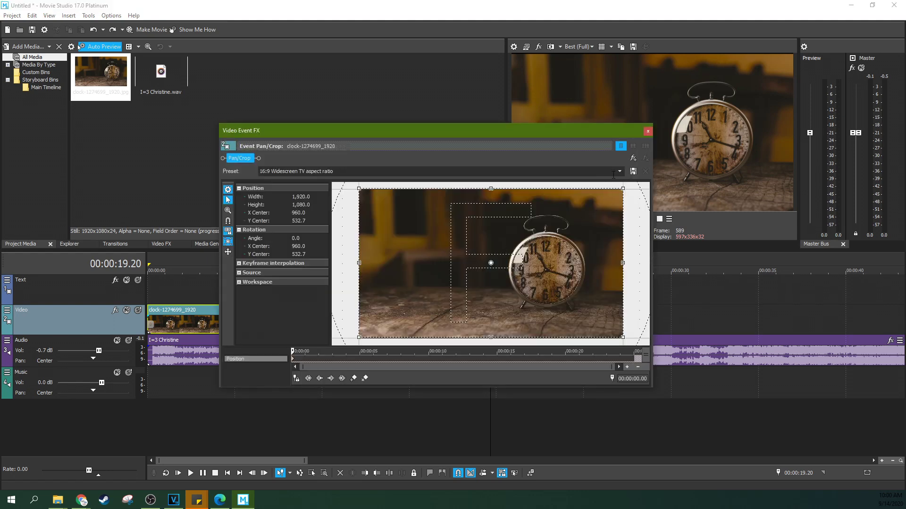
left_click(648, 130)
Step: Extend the clock image clip on the Video track to the end of the audio clip
left_click(431, 271)
scroll(431, 271, "down", 4)
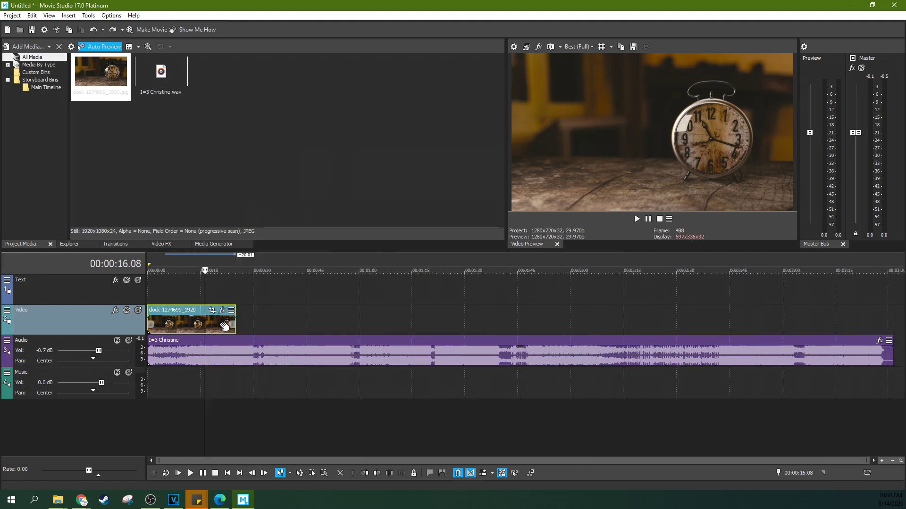
left_click_drag(235, 323, 689, 280)
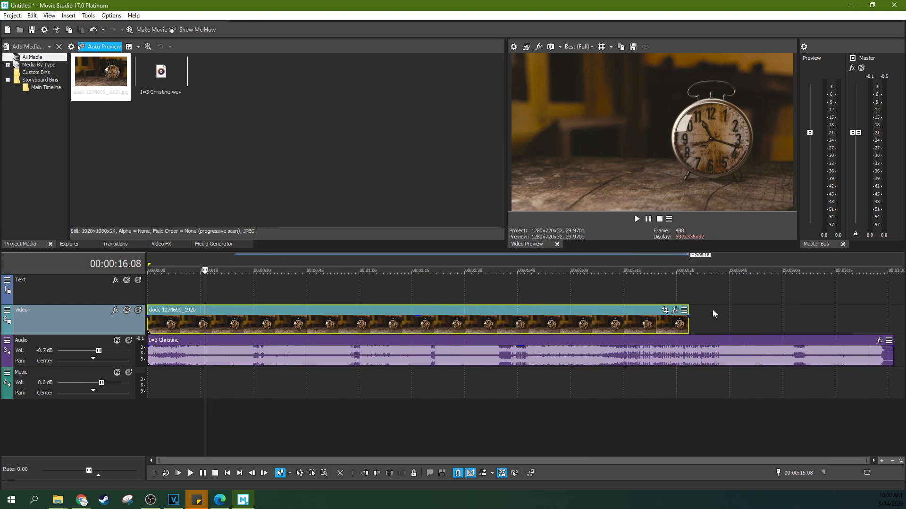
left_click_drag(688, 323, 767, 315)
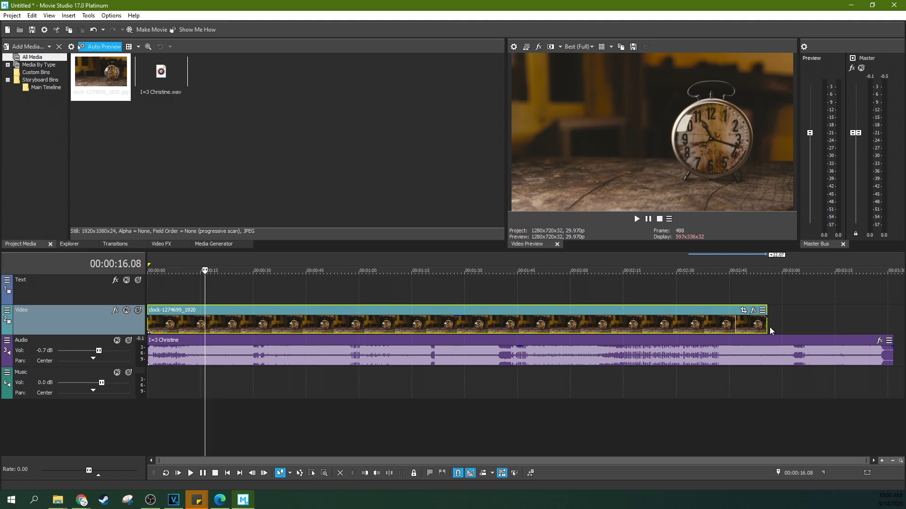
left_click_drag(771, 330, 892, 315)
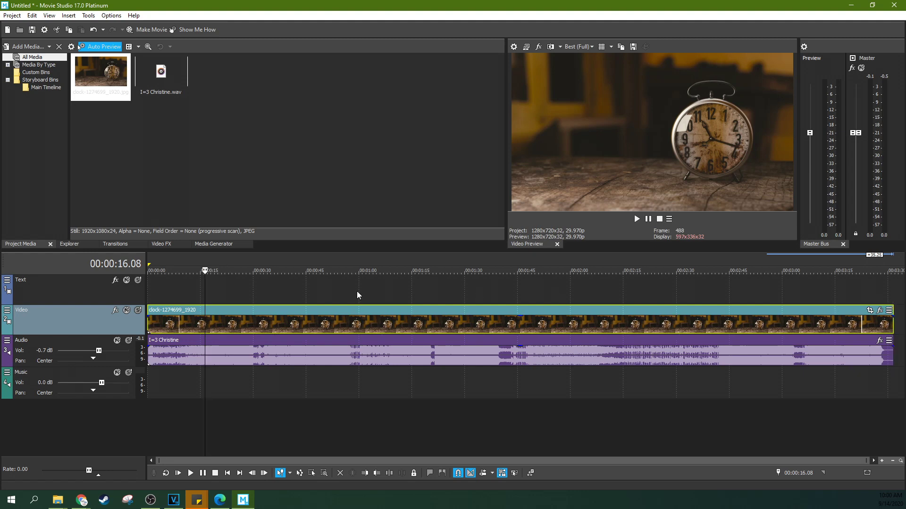
Step: Play the project briefly from about 00:00:03 to check the image together with the audio
left_click(159, 312)
key("space")
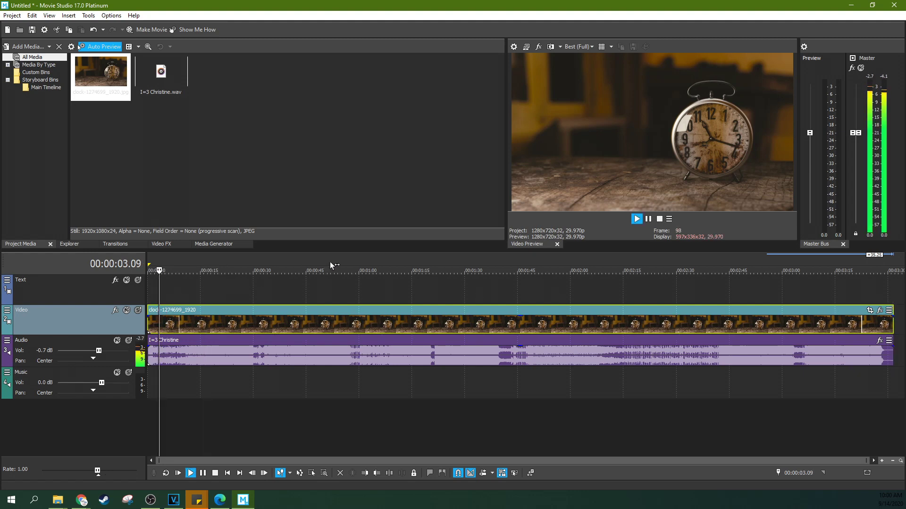
key("space")
Step: Insert a new video track above the Text track
scroll(156, 302, "up", 5)
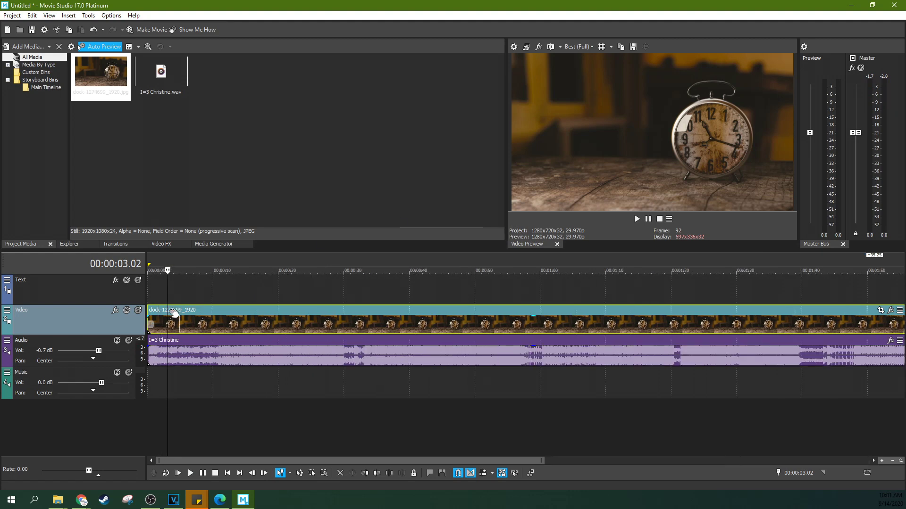
left_click(154, 294)
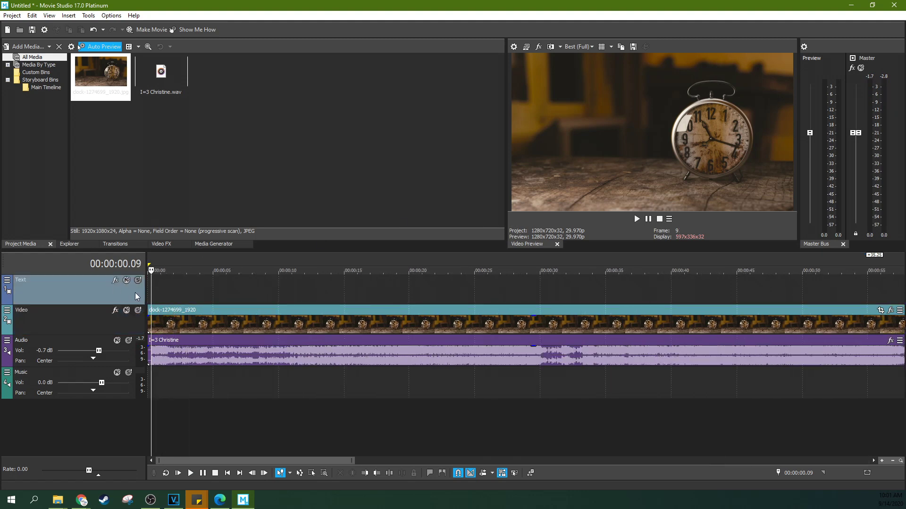
key("ctrl+shift+q")
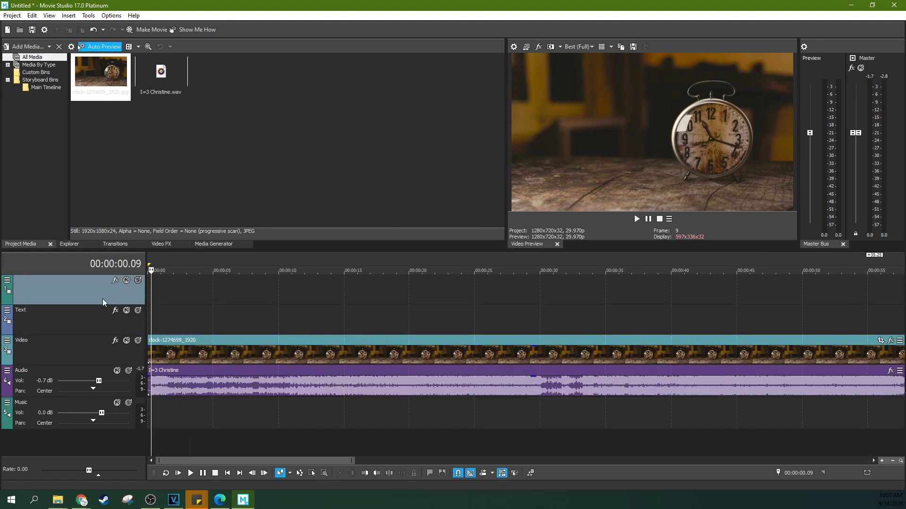
right_click(98, 297)
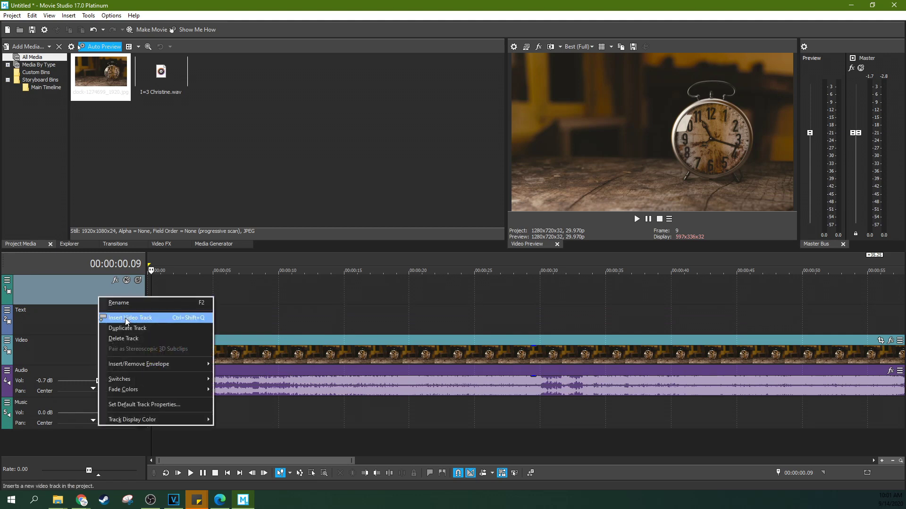
left_click(84, 293)
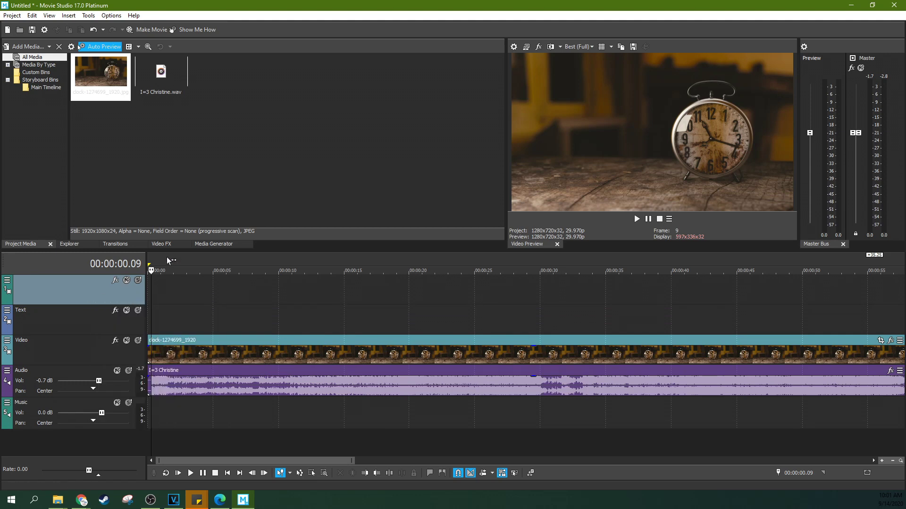
Step: Add the Title17 preset from Titles and Text to the Text track at about 00:00:03 and close its generator settings
left_click(206, 243)
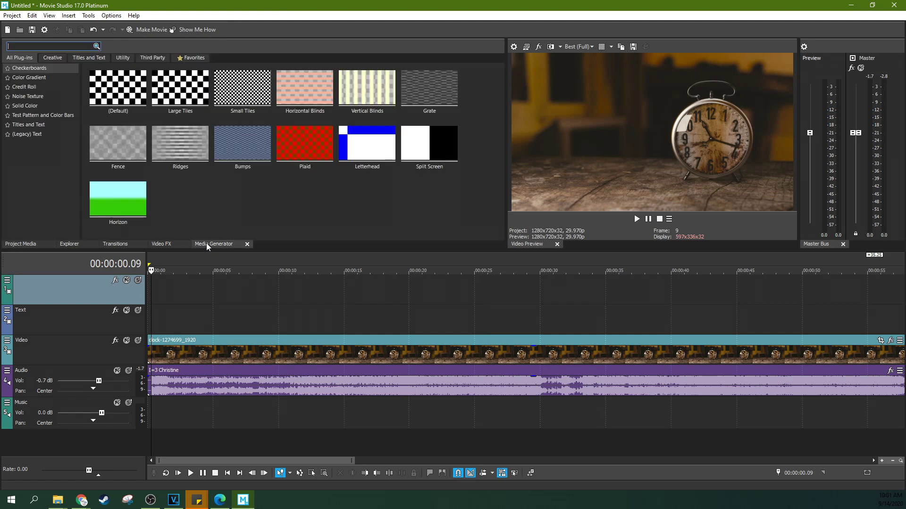
left_click(162, 243)
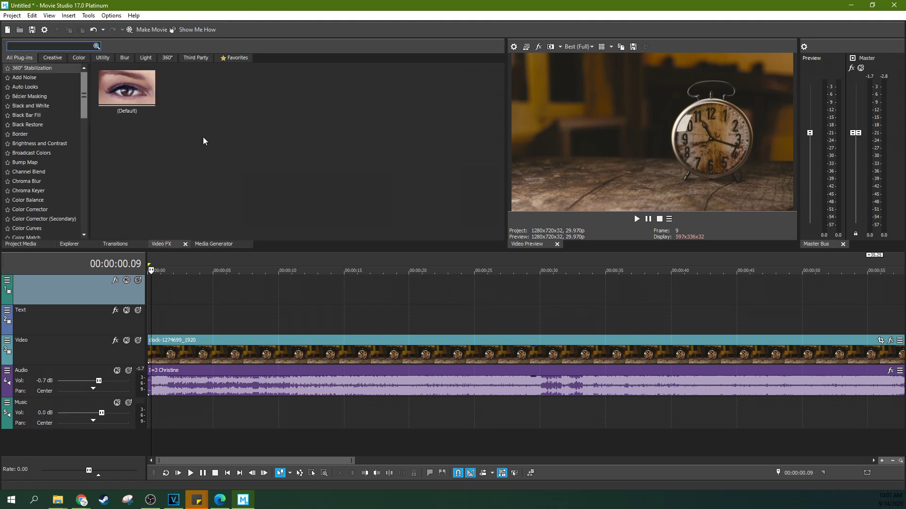
left_click(208, 244)
left_click(32, 126)
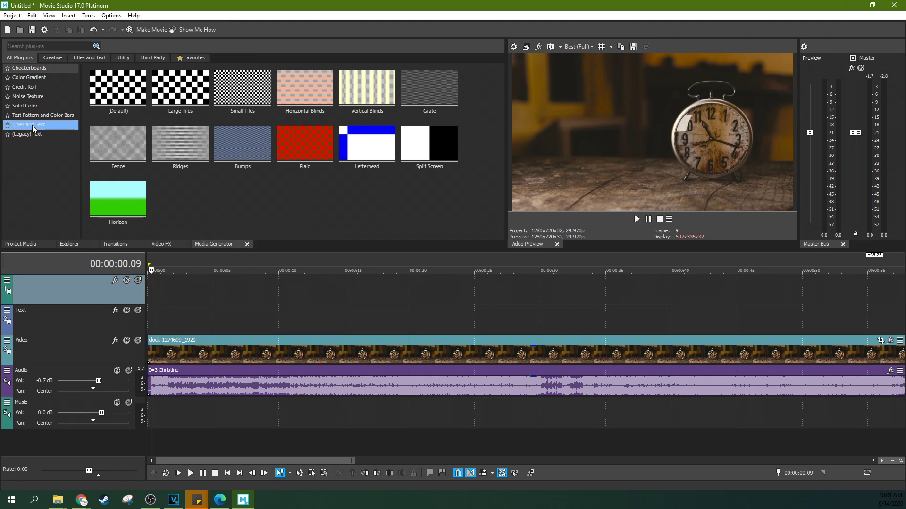
left_click(58, 126)
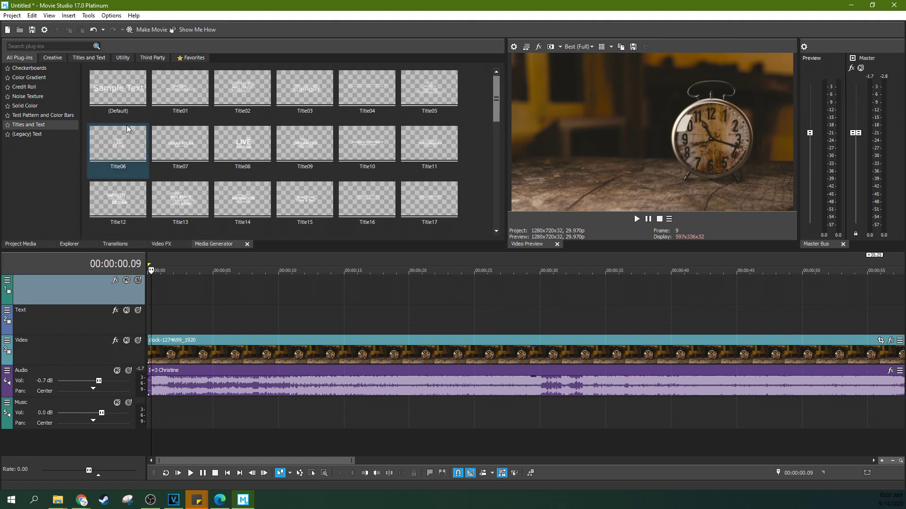
scroll(395, 150, "down", 1)
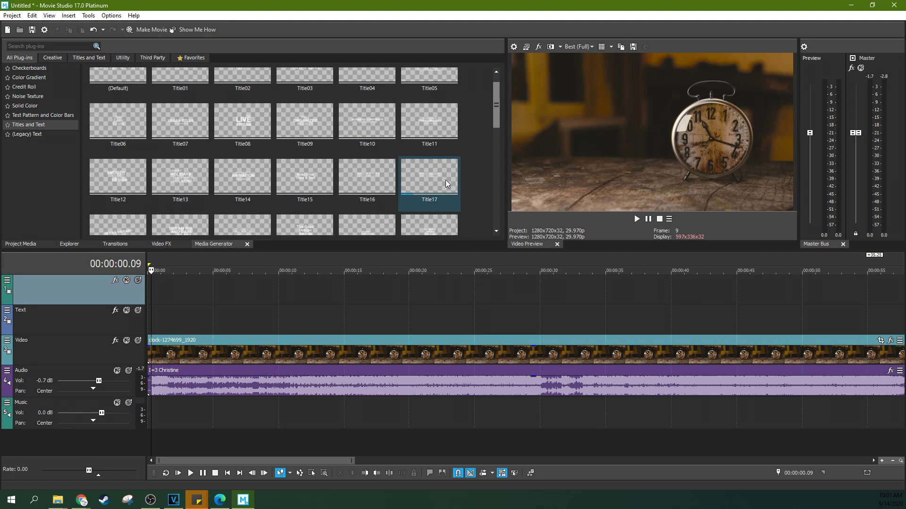
scroll(392, 182, "down", 1)
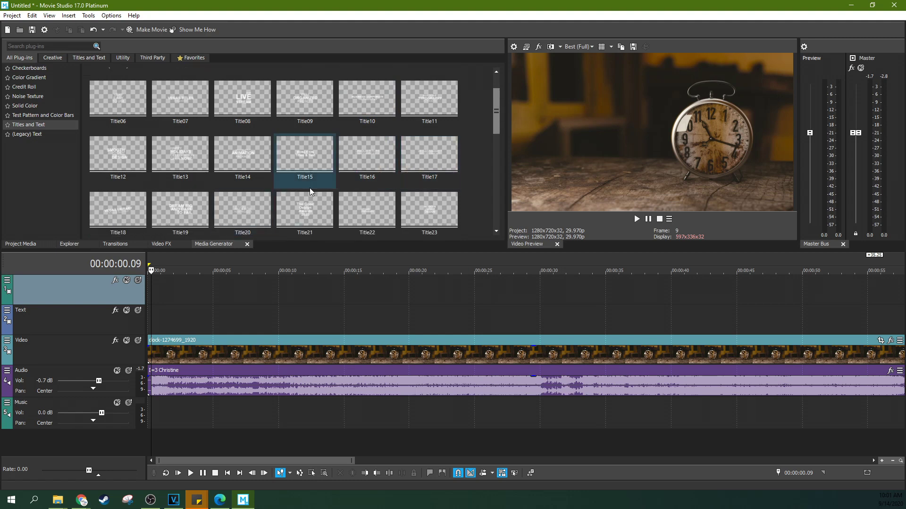
scroll(423, 162, "up", 1)
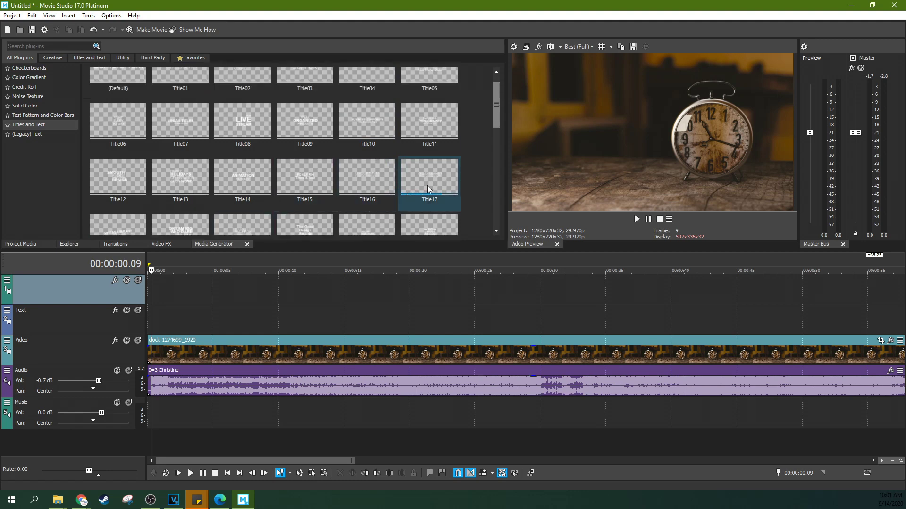
left_click_drag(426, 185, 183, 302)
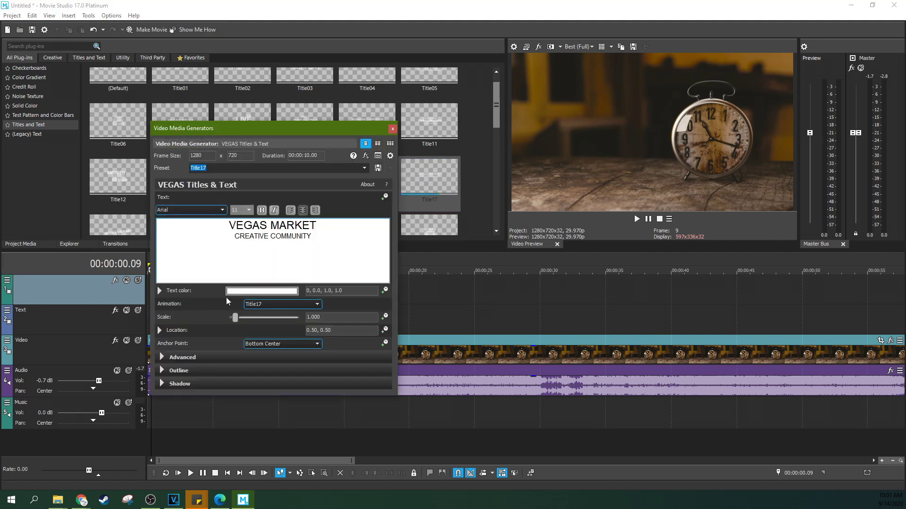
left_click(395, 129)
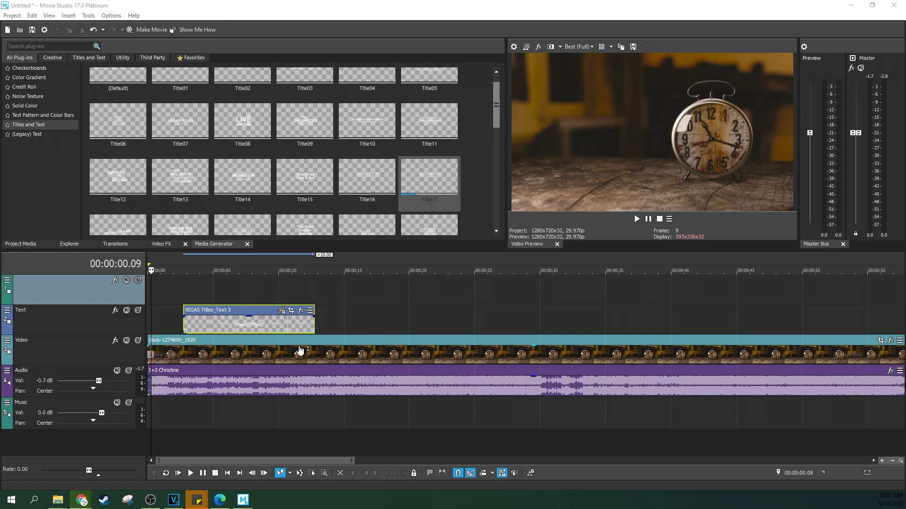
Step: Replace the title clip's text with "Same old story just better rehearsed", pasted from the other application
left_click(261, 327)
left_click(281, 310)
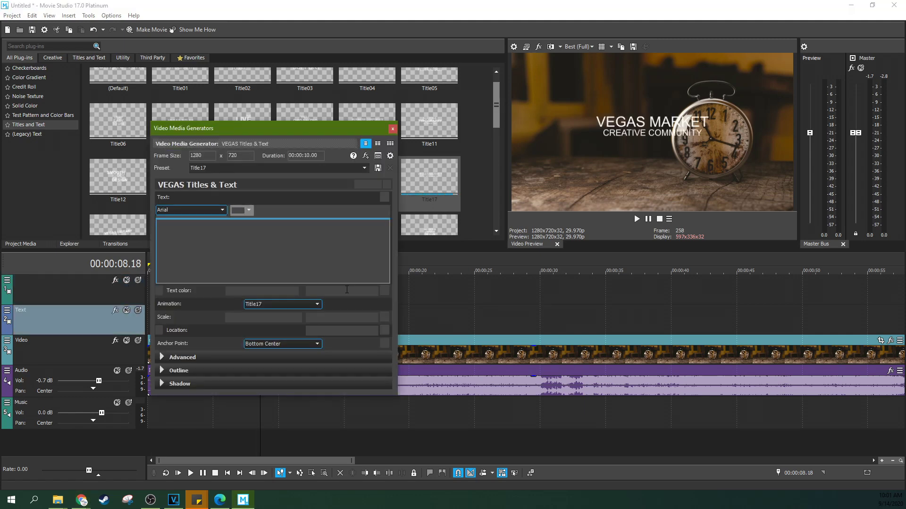
left_click(392, 129)
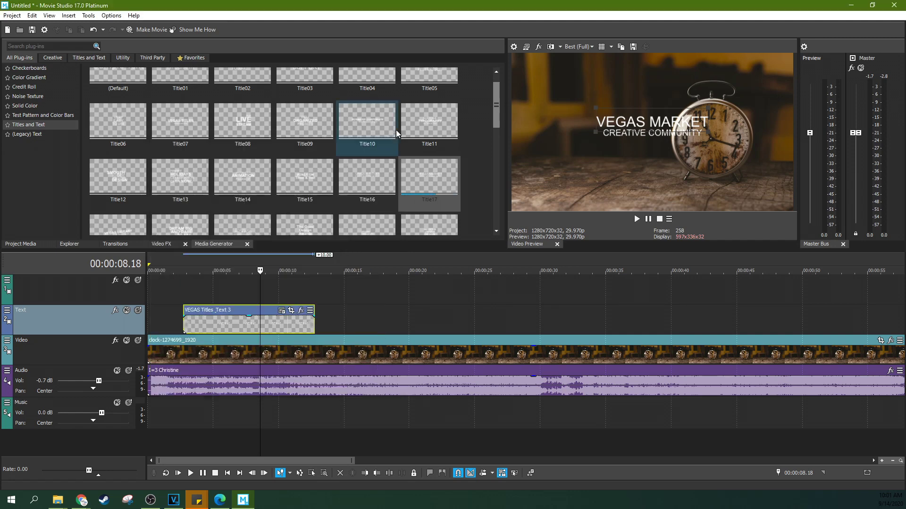
left_click(281, 312)
left_click_drag(313, 239, 232, 216)
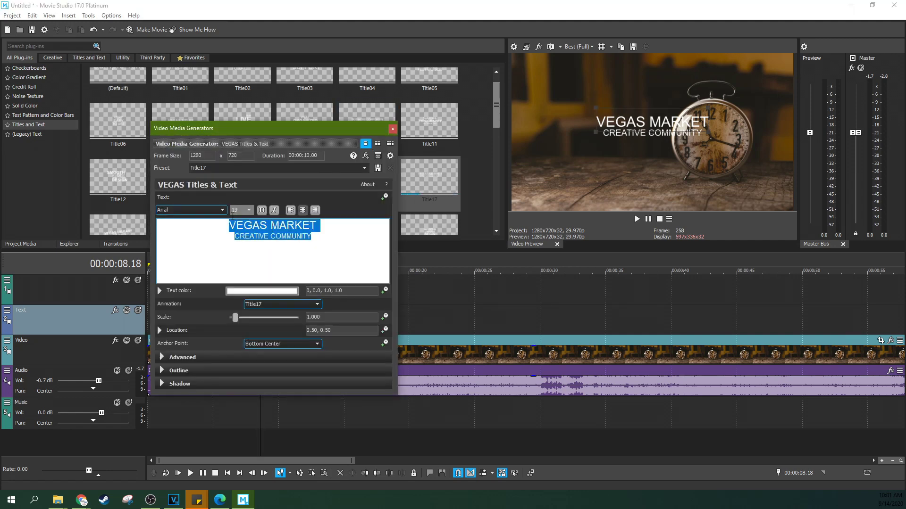
key("Delete")
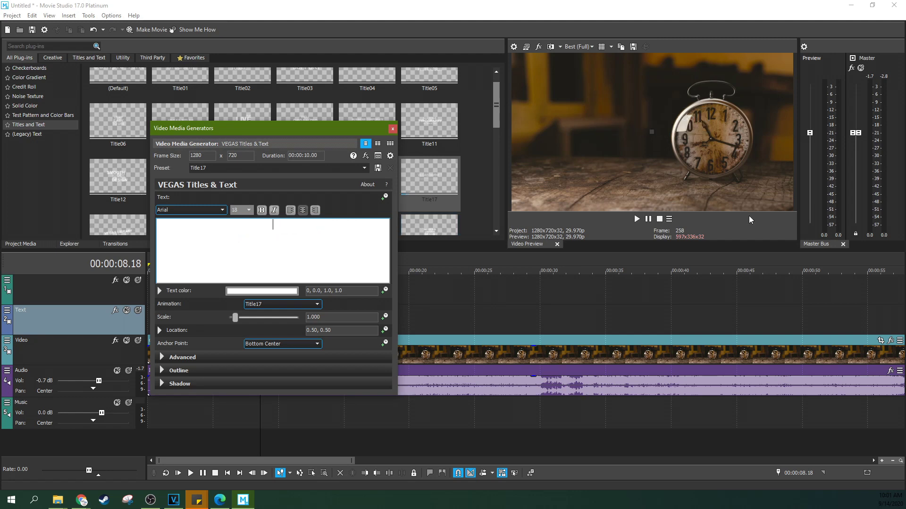
key("alt+Tab")
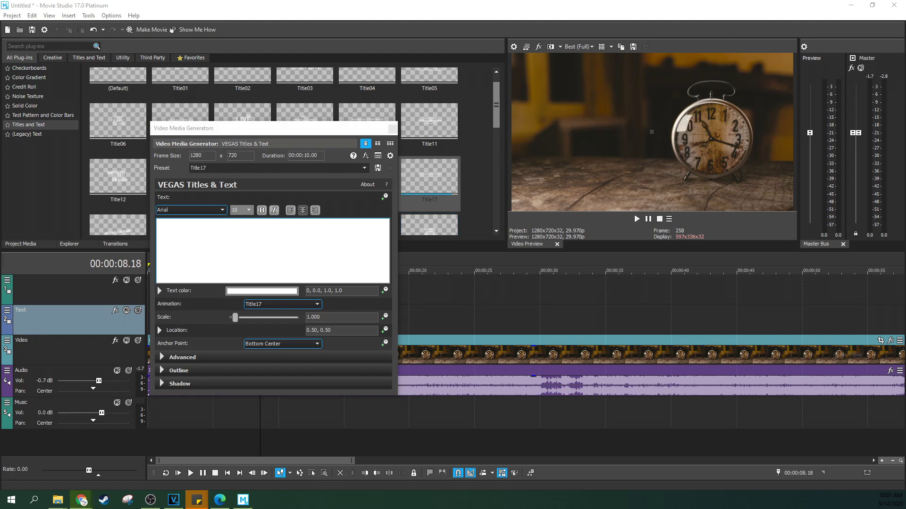
left_click(306, 253)
key("ctrl+v")
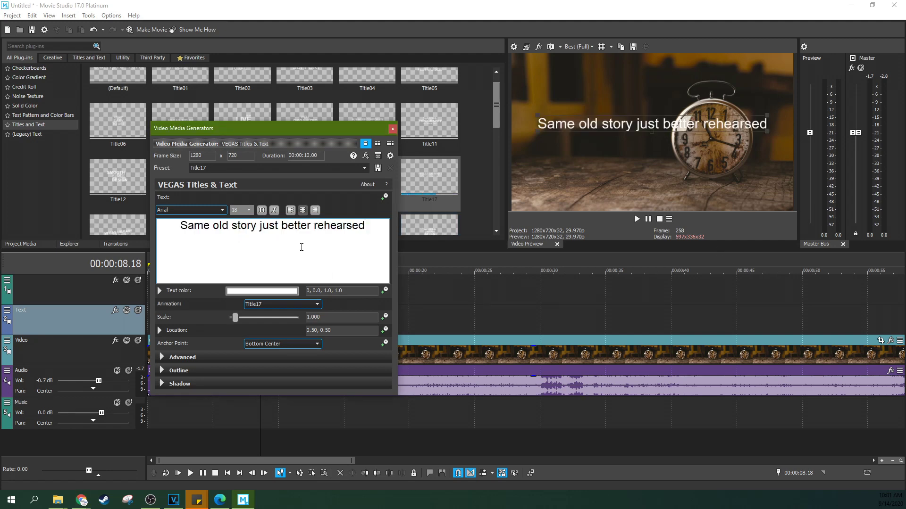
Step: Move the title down over the clock image to location 0.49, 0.38 and set its scale to 0.900
left_click(671, 126)
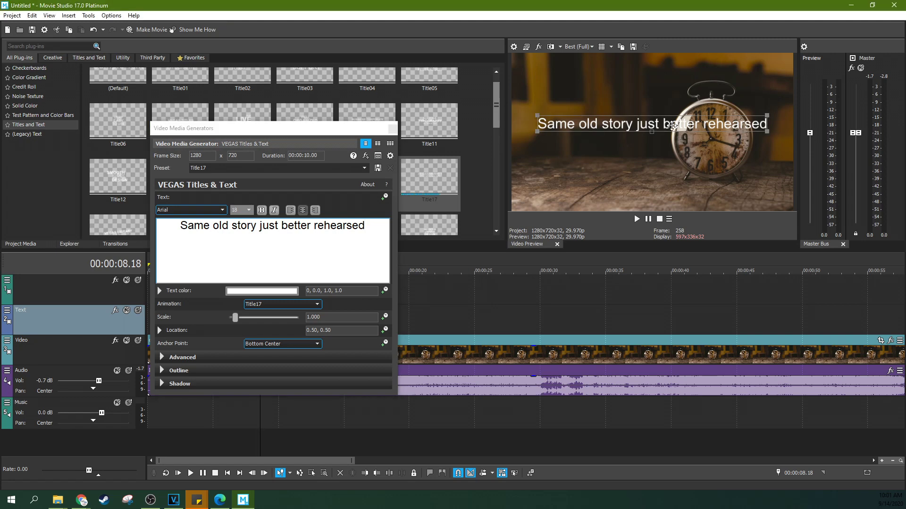
left_click_drag(672, 126, 662, 144)
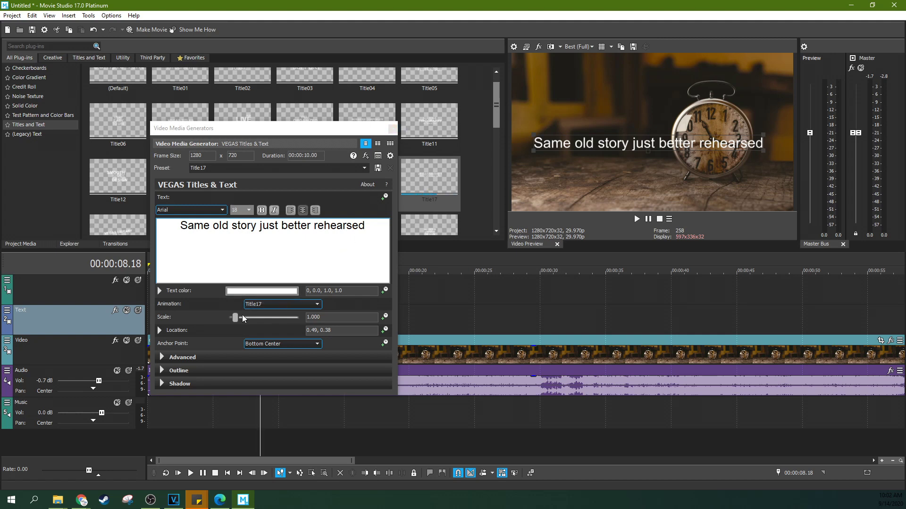
scroll(242, 319, "down", 1)
Step: Give the title a black outline with a width of about 3.605
left_click(163, 370)
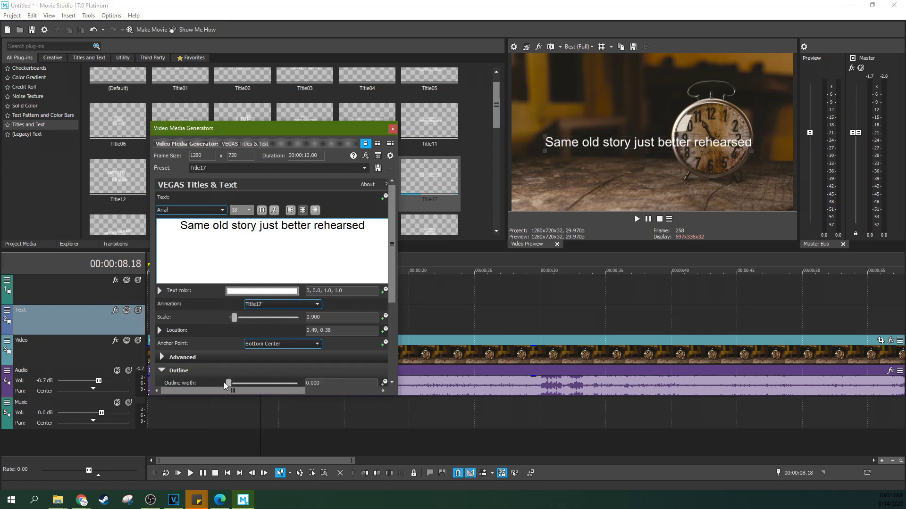
left_click_drag(223, 382, 245, 377)
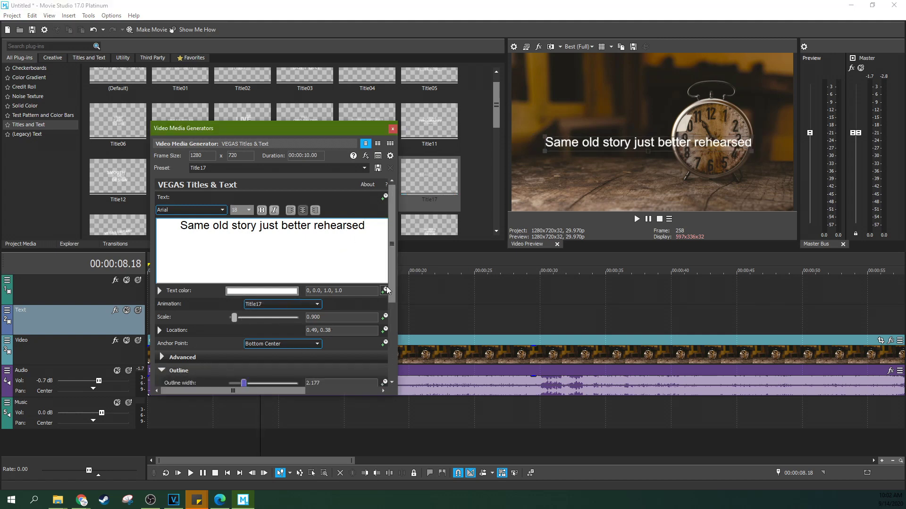
scroll(387, 289, "down", 2)
left_click(237, 367)
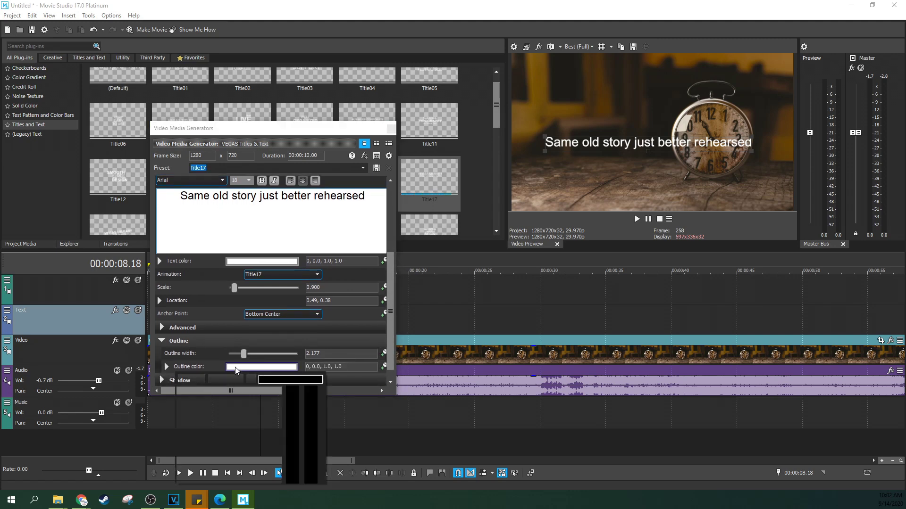
left_click(191, 431)
left_click_drag(191, 431, 181, 501)
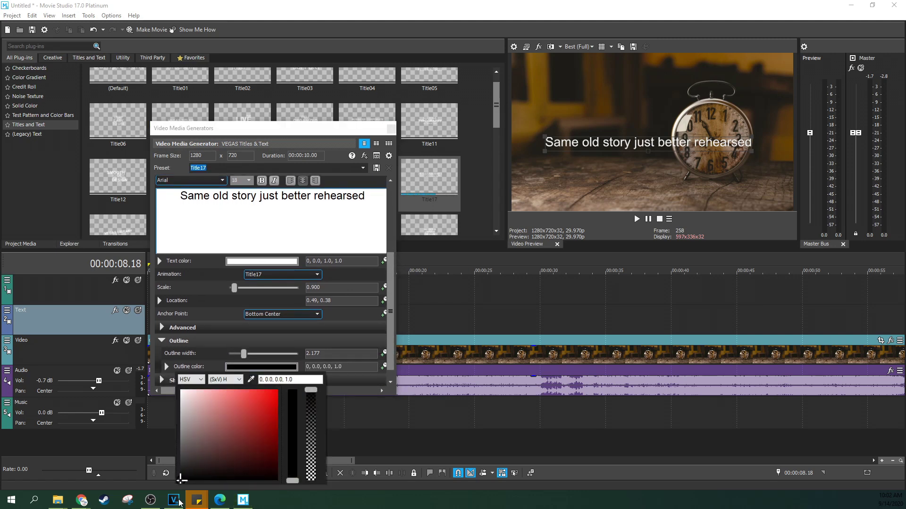
left_click(362, 326)
left_click_drag(243, 354, 254, 353)
Step: Select the whole title text and set its font to Beyond The Mountains
left_click_drag(279, 196, 233, 197)
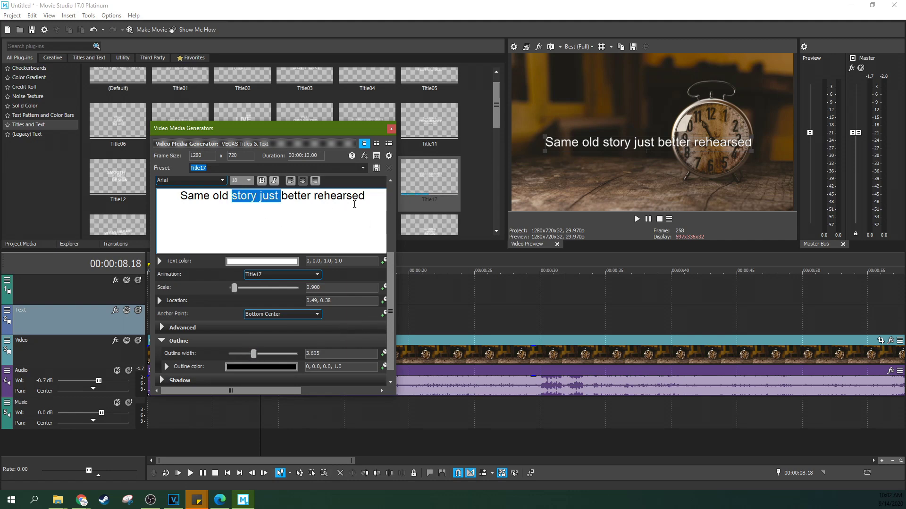
left_click_drag(363, 198, 174, 197)
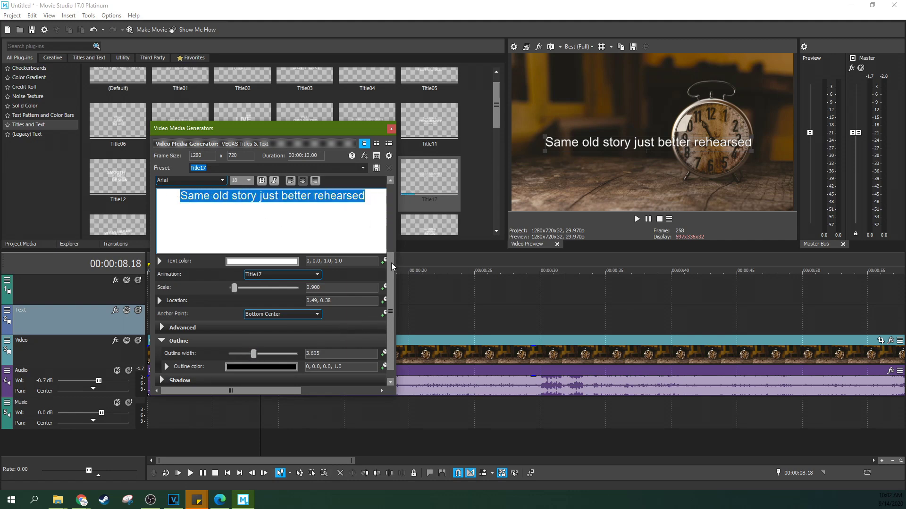
left_click_drag(391, 262, 391, 195)
left_click_drag(364, 231, 208, 223)
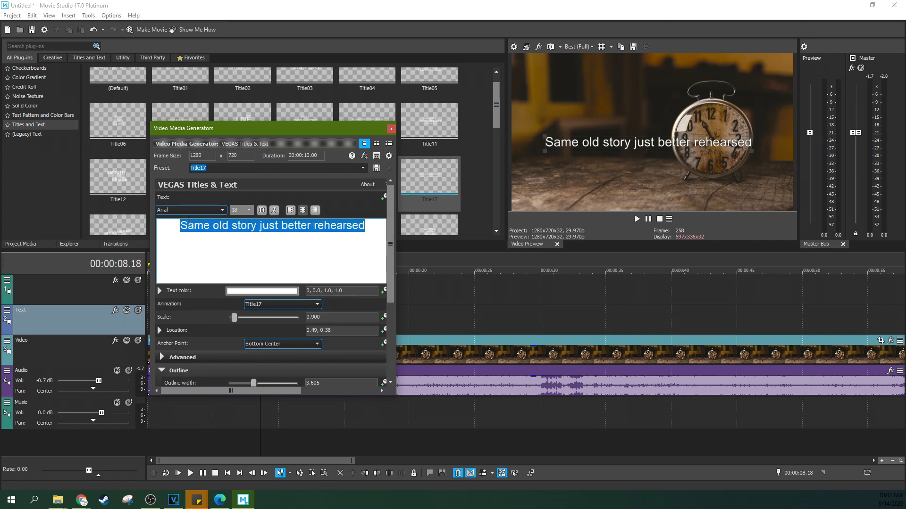
left_click(200, 209)
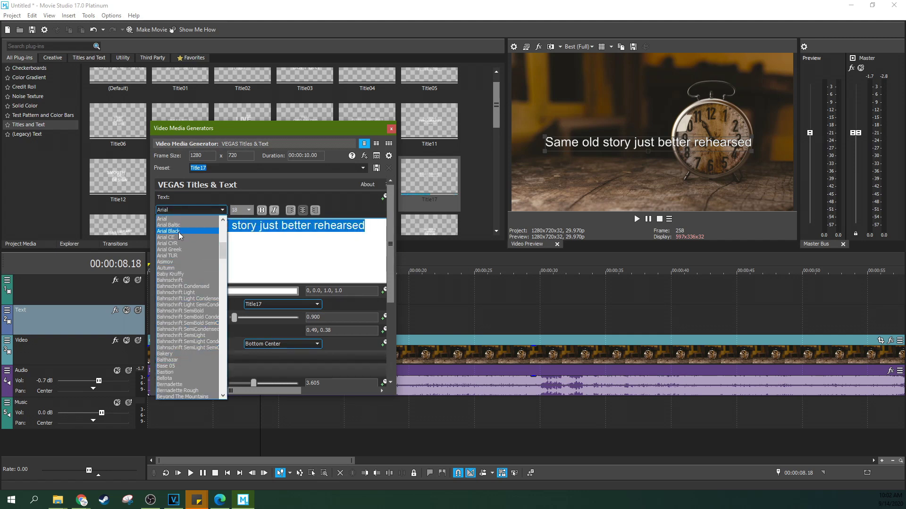
scroll(180, 291, "down", 4)
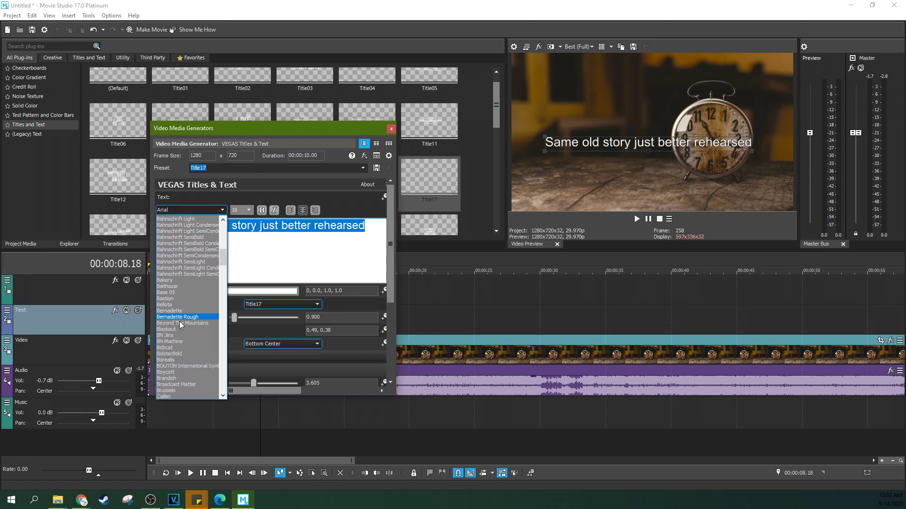
left_click(176, 324)
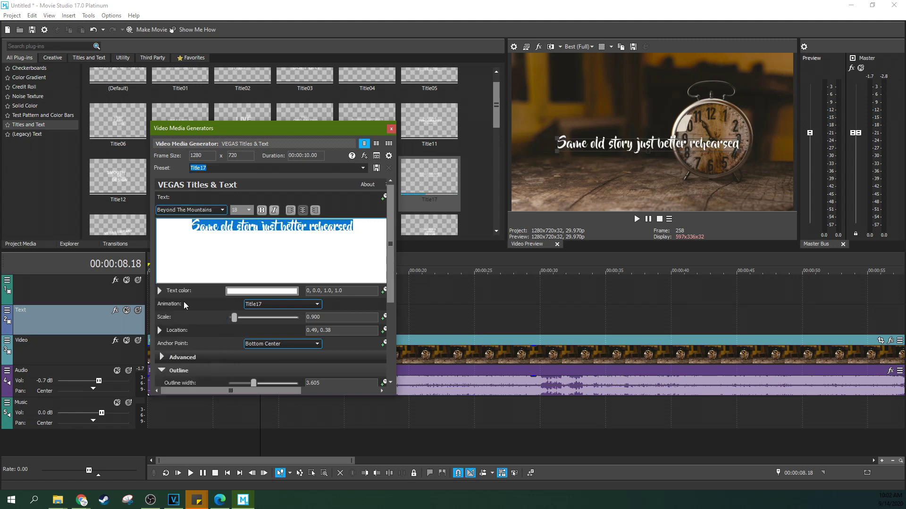
Step: Change the title's font to Capture it and close the title settings
left_click(203, 211)
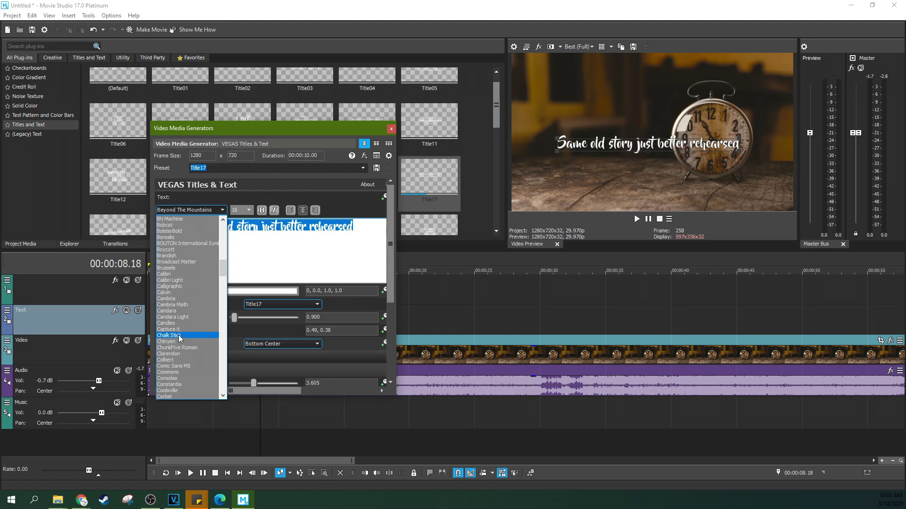
left_click(172, 342)
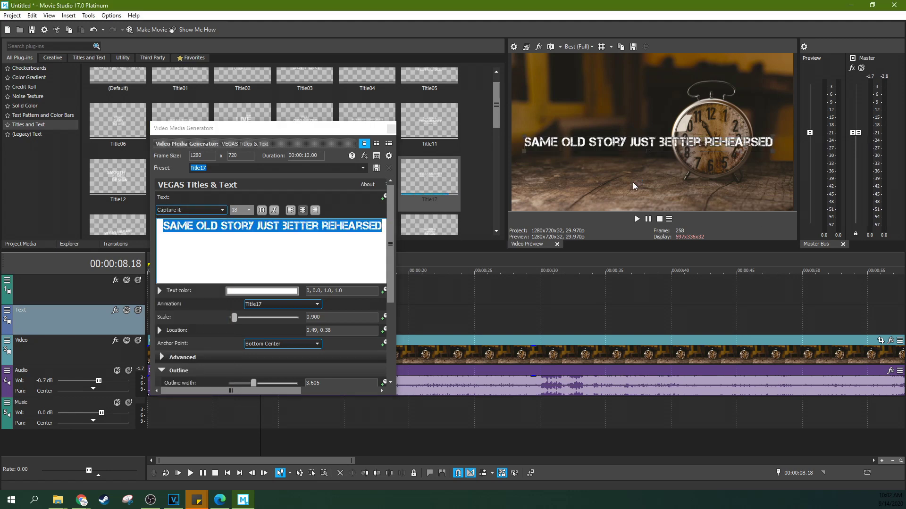
left_click(391, 129)
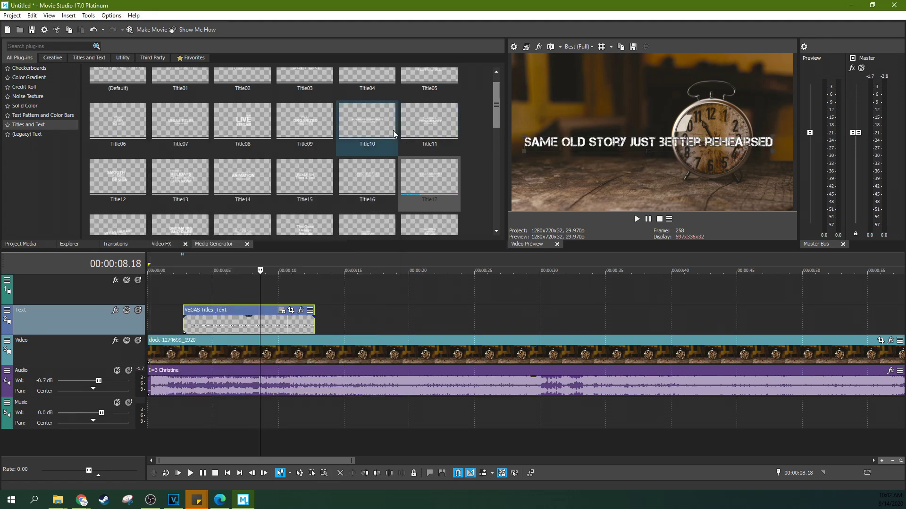
Step: Play the song from the title's start and move the title earlier so it begins at 00:00:01.12
left_click(183, 290)
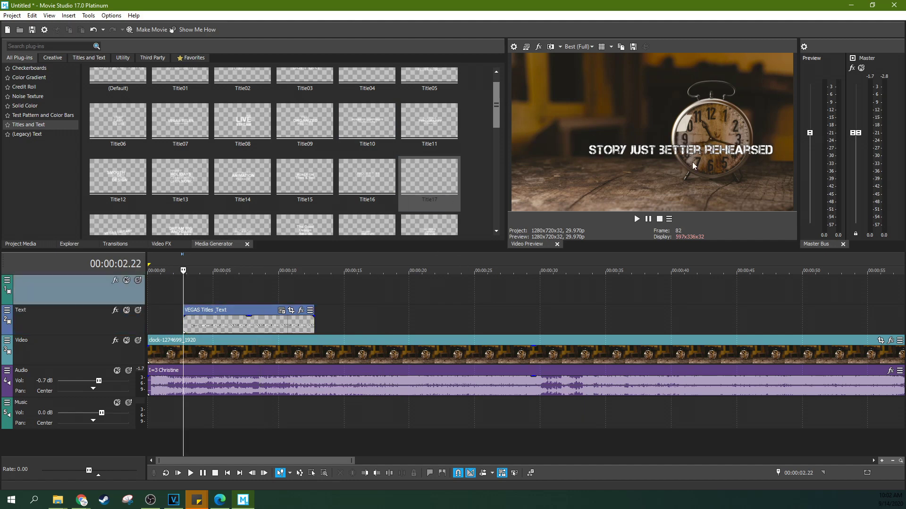
key("space")
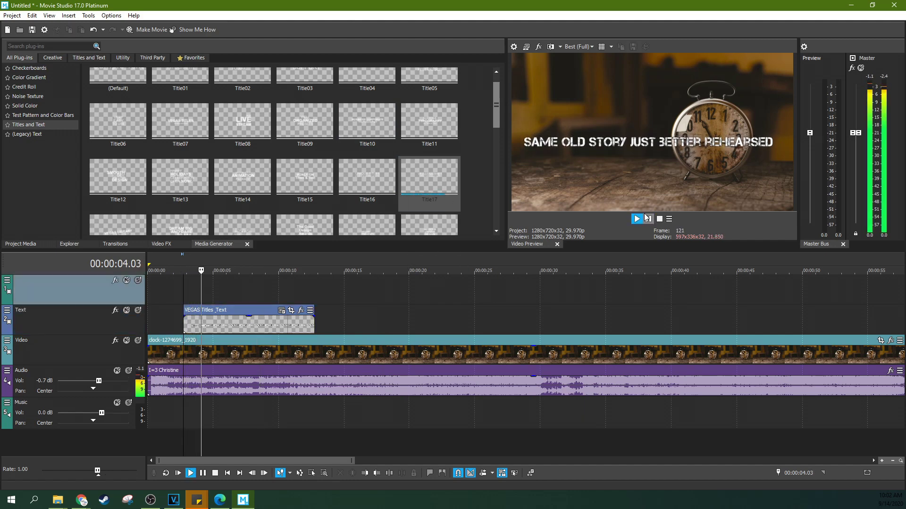
key("space")
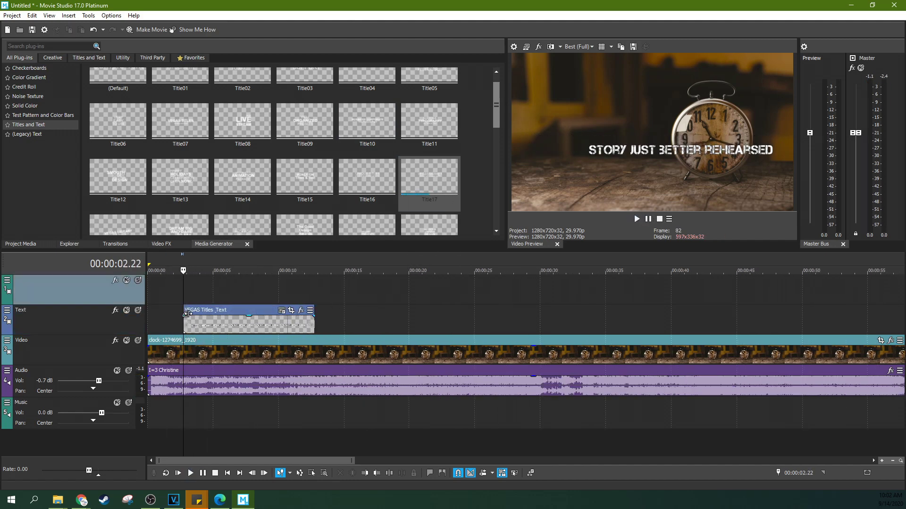
scroll(254, 321, "up", 3)
left_click_drag(255, 324, 214, 325)
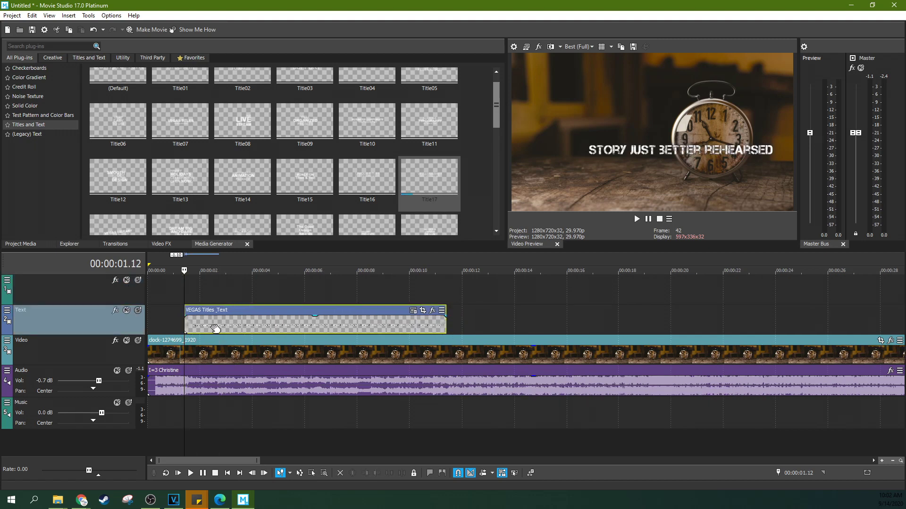
Step: Play the title with the song and trim its end to 00:00:03.16, where the lyric line finishes
key("space")
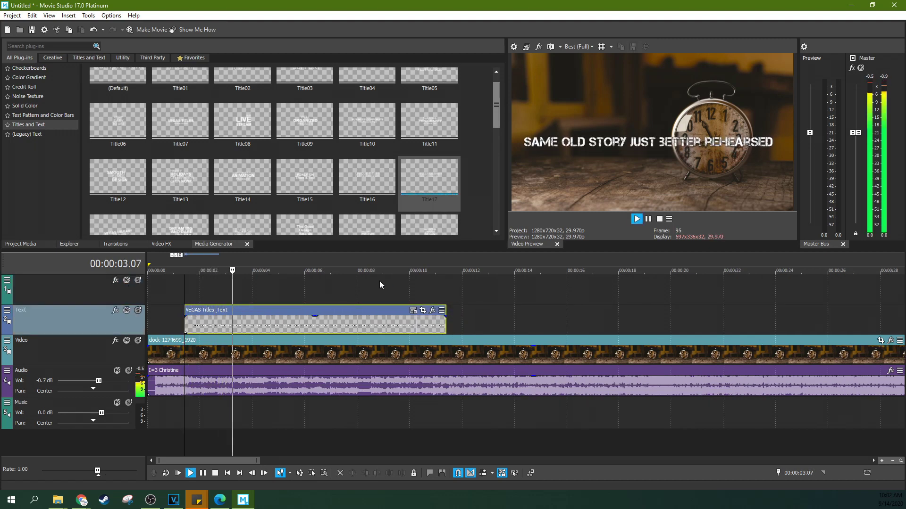
key("space")
left_click(168, 323)
key("space")
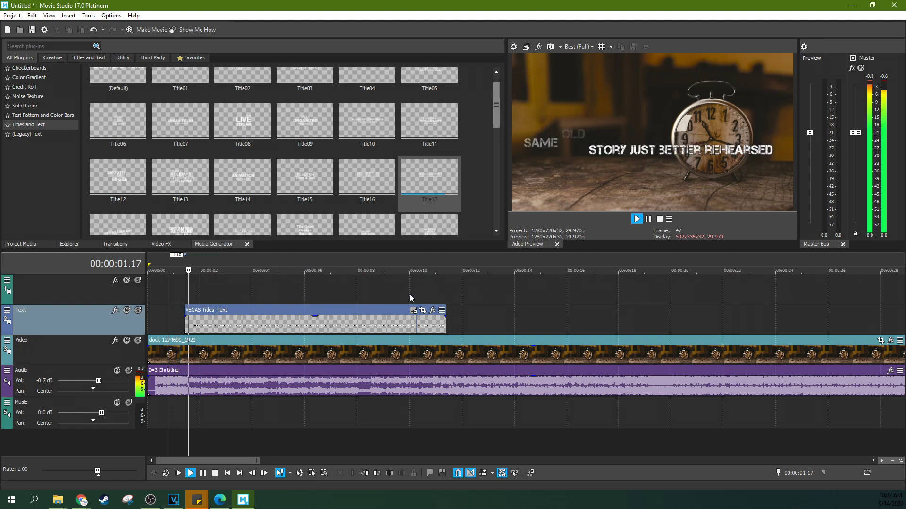
left_click(648, 218)
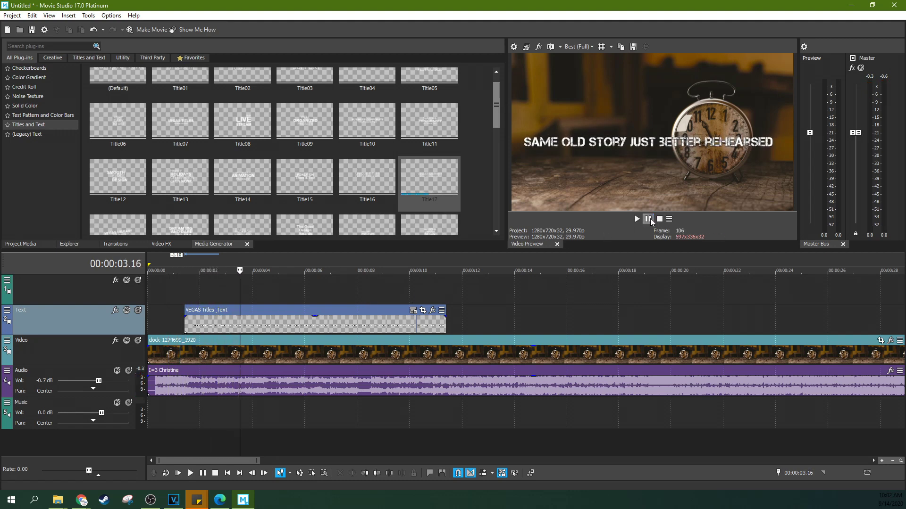
left_click_drag(444, 323, 240, 324)
scroll(229, 327, "up", 2)
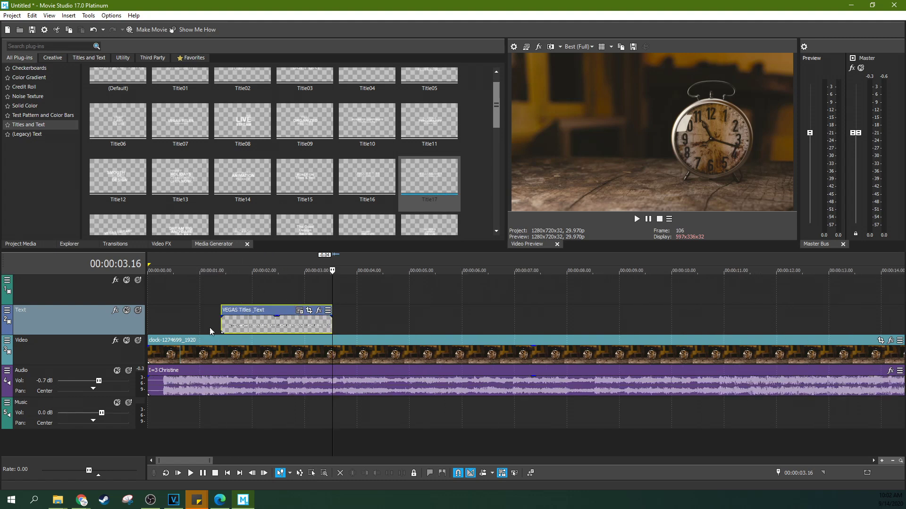
Step: Copy the title onto the top track directly after the first title's end, creating a new copy of the source media
left_click(293, 302)
left_click(261, 324)
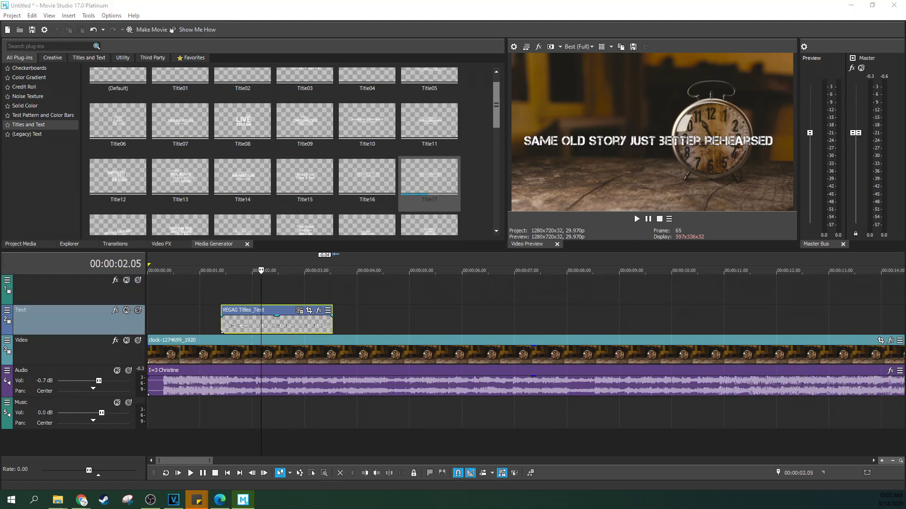
left_click(281, 294)
right_click(287, 324)
left_click(263, 322)
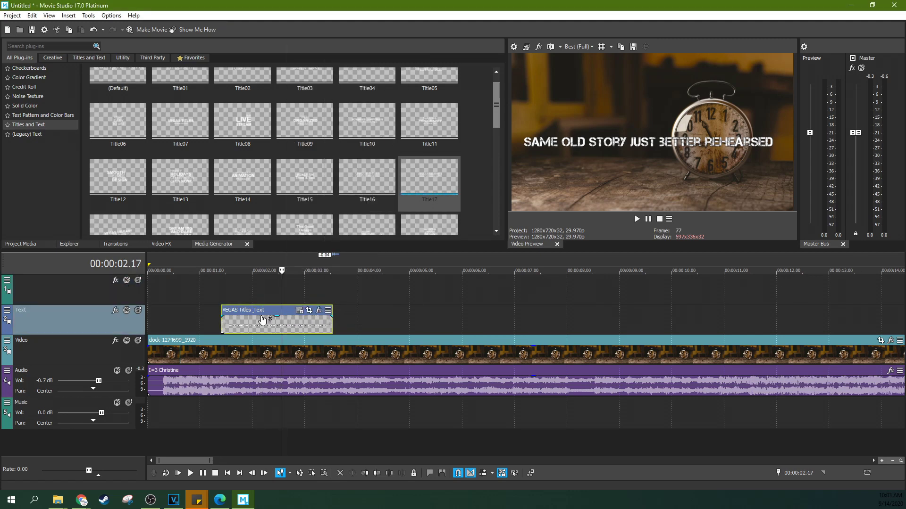
left_click(263, 326)
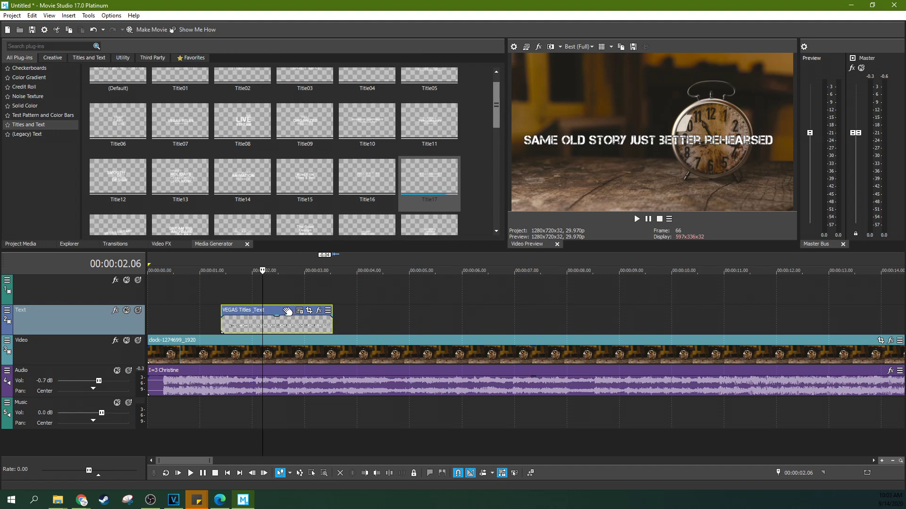
left_click_drag(287, 311, 397, 292)
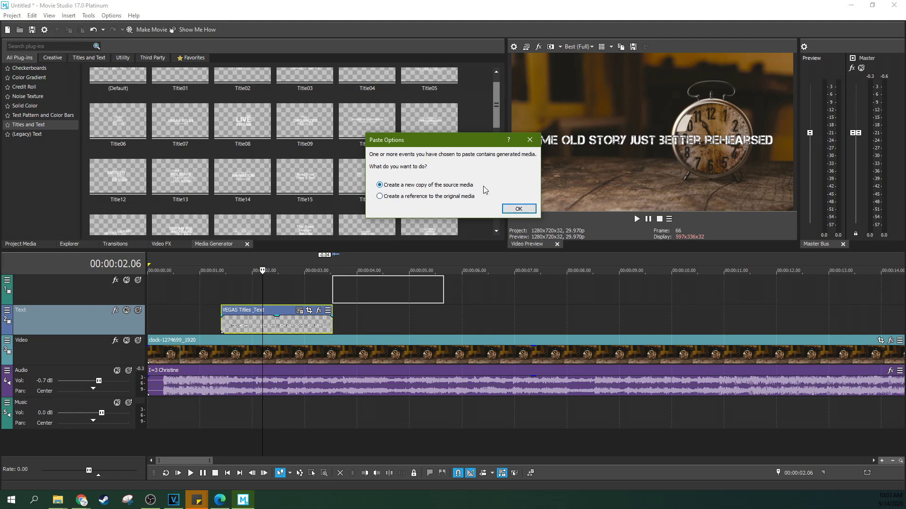
left_click(518, 209)
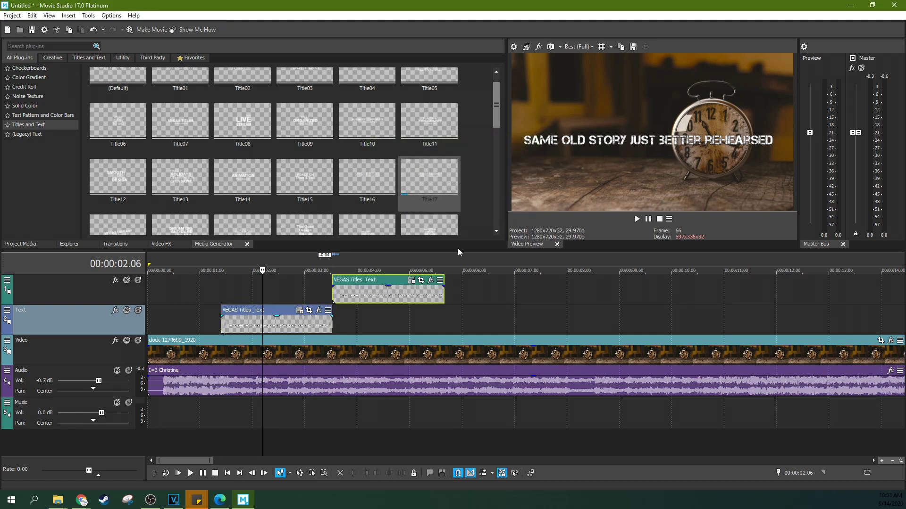
Step: Examine the copied title on the top track and how its start lines up with the first title's end
left_click(354, 300)
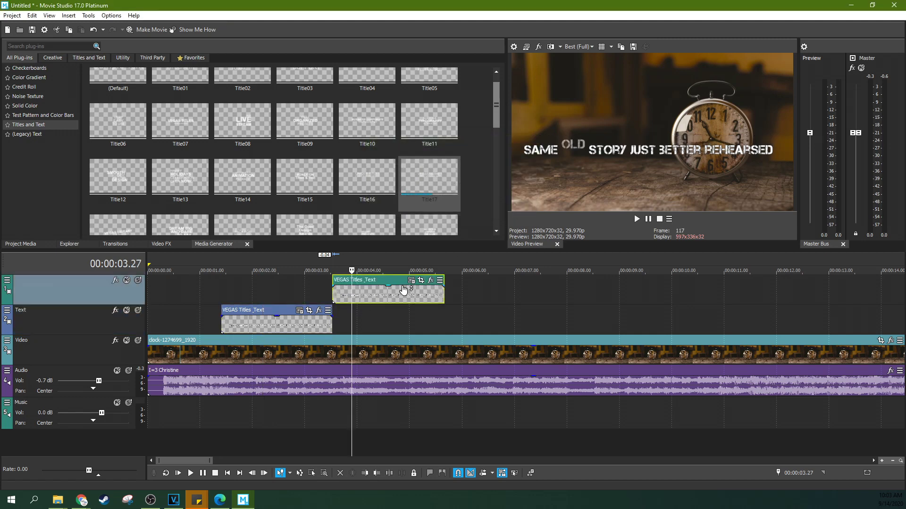
left_click(345, 297)
left_click(331, 297)
scroll(356, 294, "up", 2)
scroll(356, 295, "down", 3)
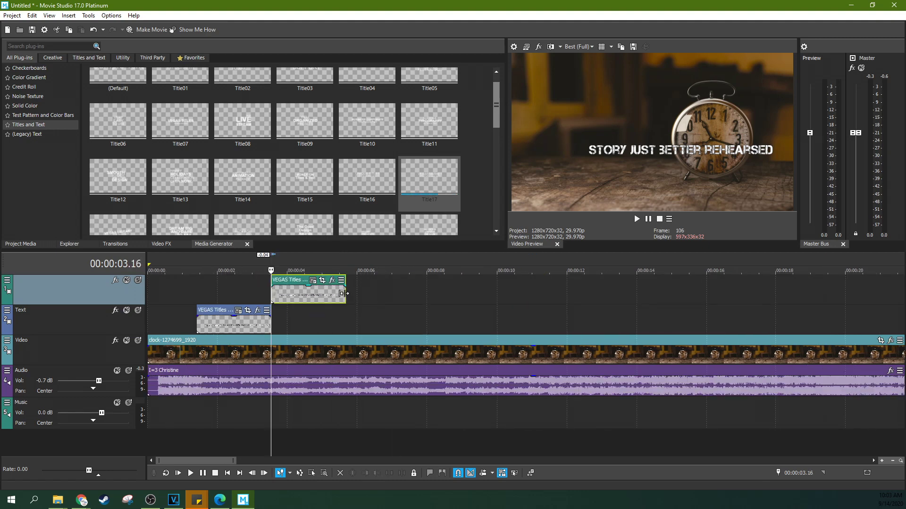
left_click(299, 293)
scroll(299, 293, "up", 3)
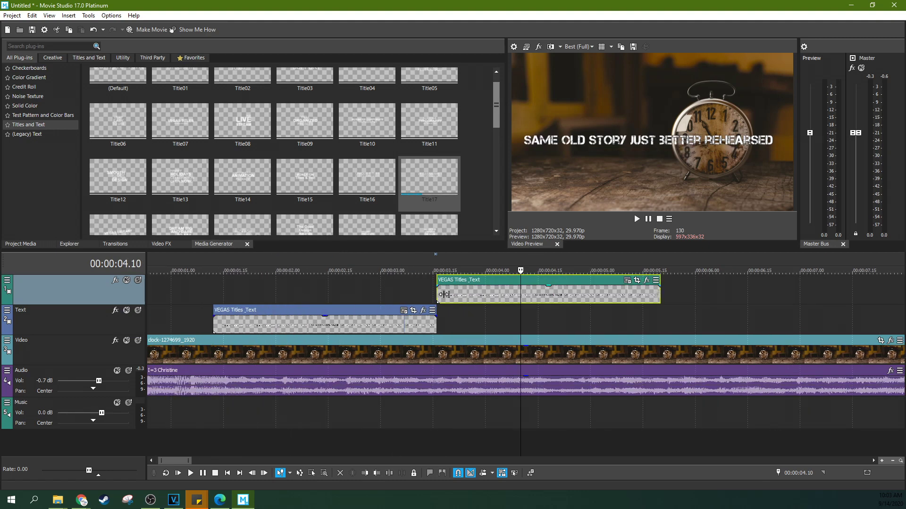
left_click(402, 298)
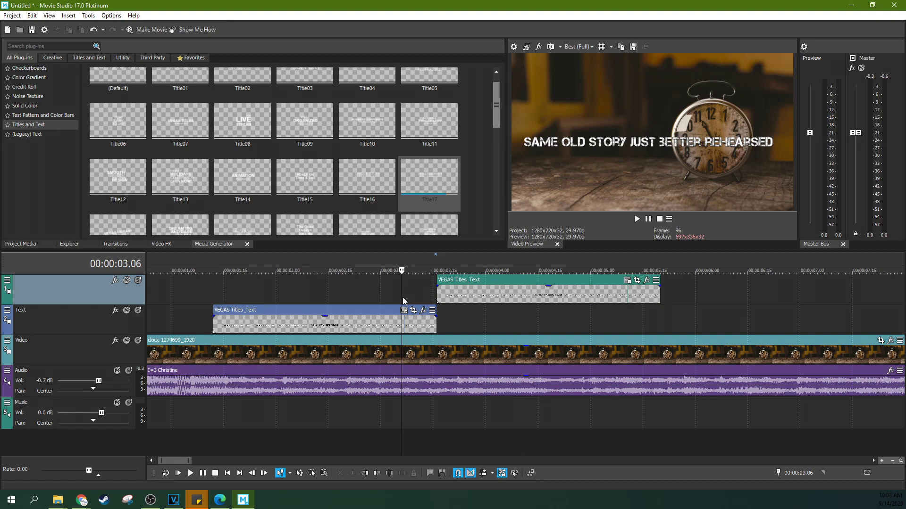
left_click(464, 296)
scroll(563, 280, "down", 3)
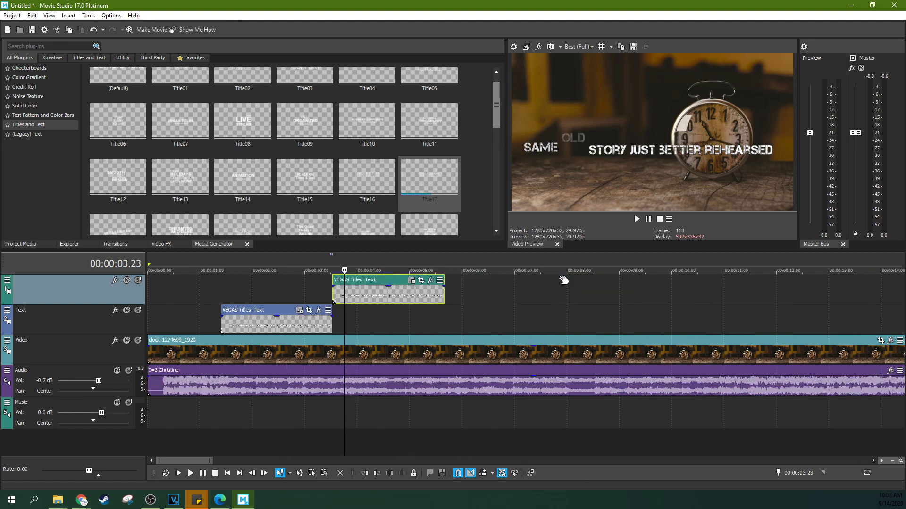
left_click(412, 282)
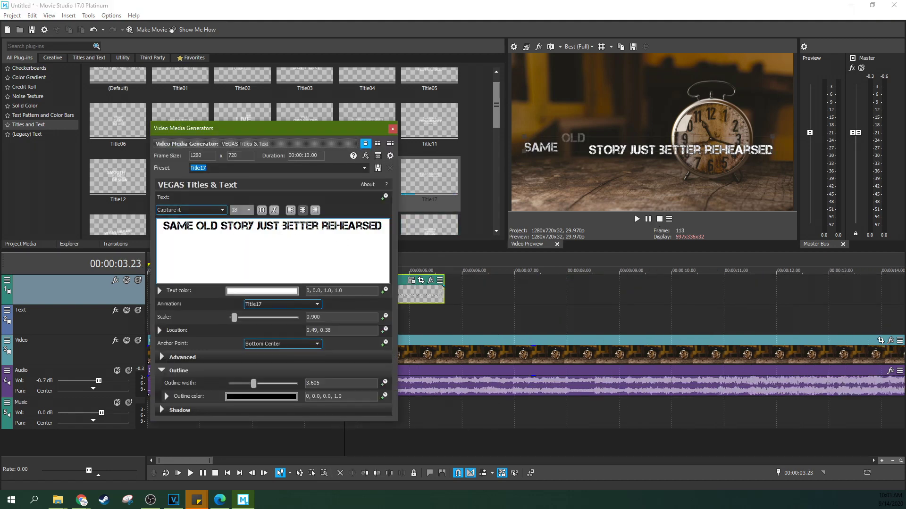
key("alt+Tab")
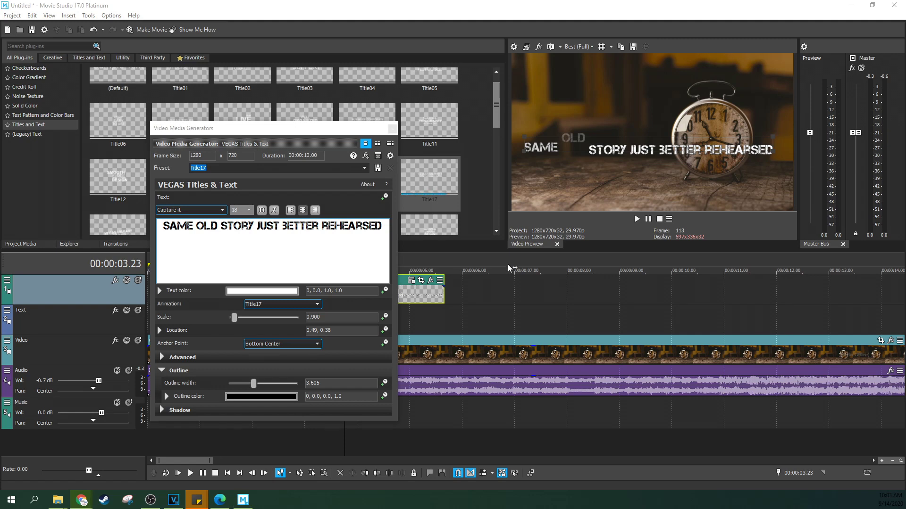
left_click(233, 245)
key("ctrl+a")
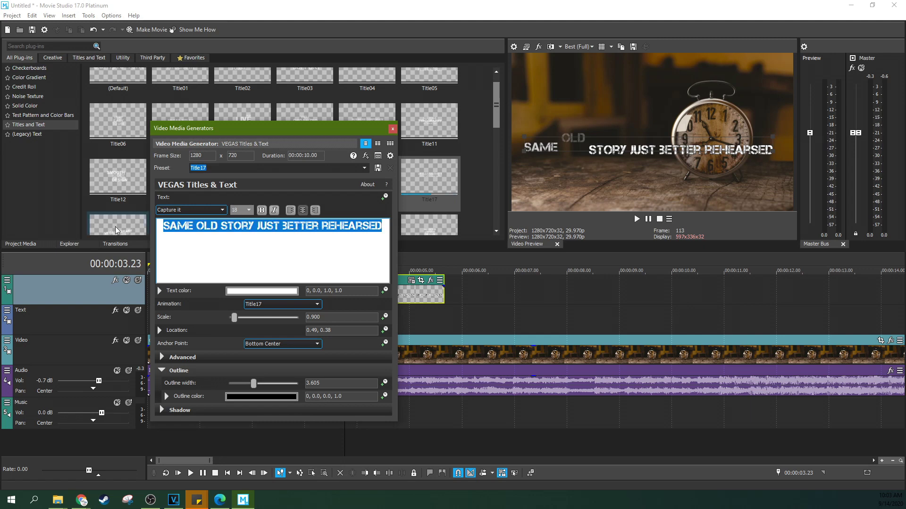
right_click(213, 231)
left_click(232, 243)
left_click(311, 251)
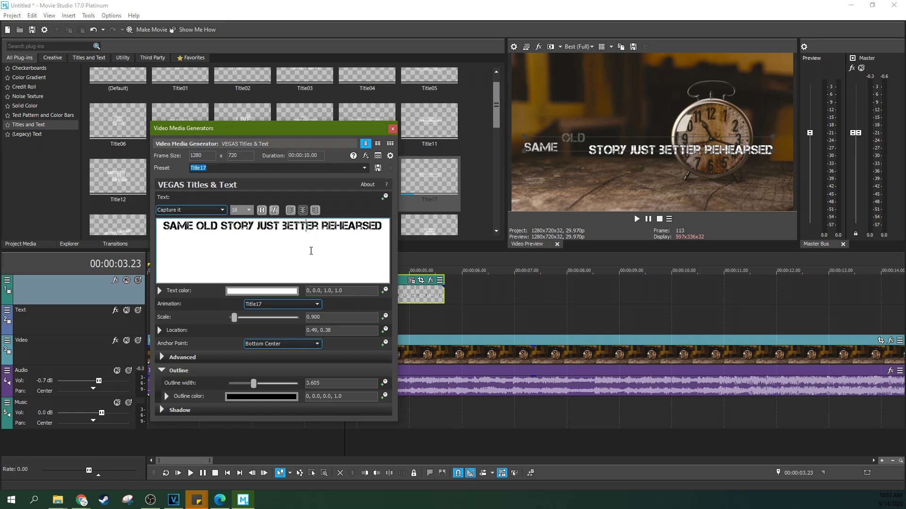
left_click(392, 129)
Step: Replace the copied title's whole text with the pasted lyric "You call it a mess but I've seen worse things"
left_click(410, 280)
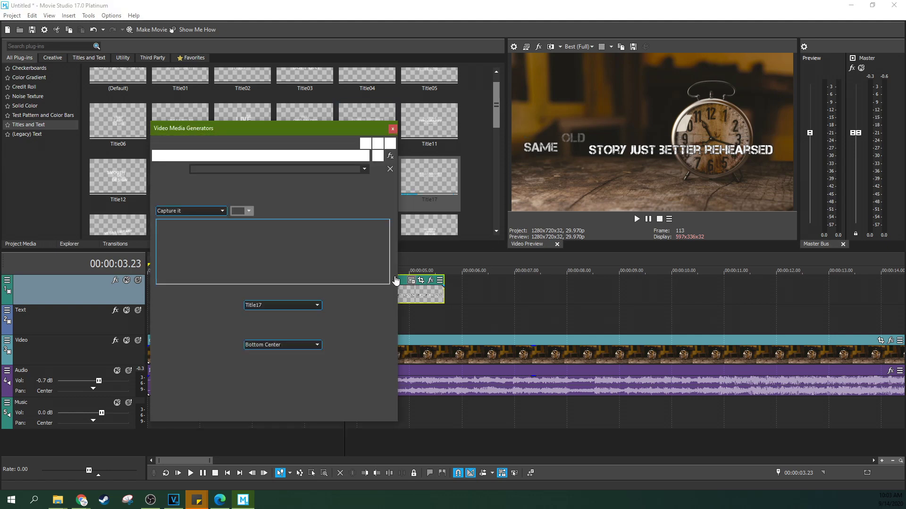
left_click_drag(382, 225, 166, 220)
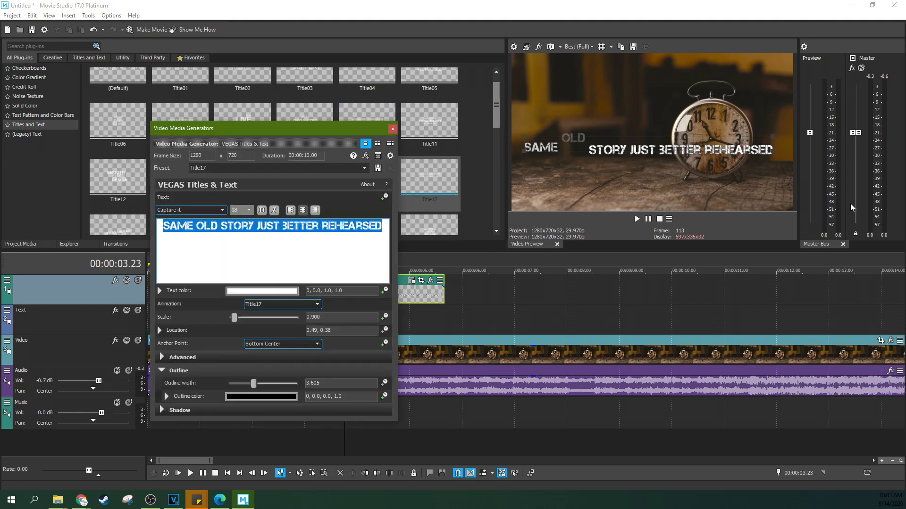
key("alt+Tab")
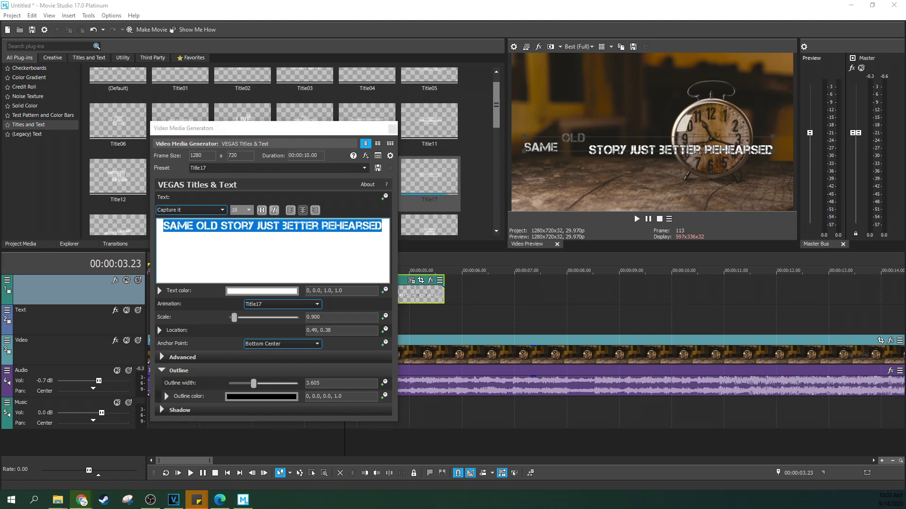
left_click(391, 232)
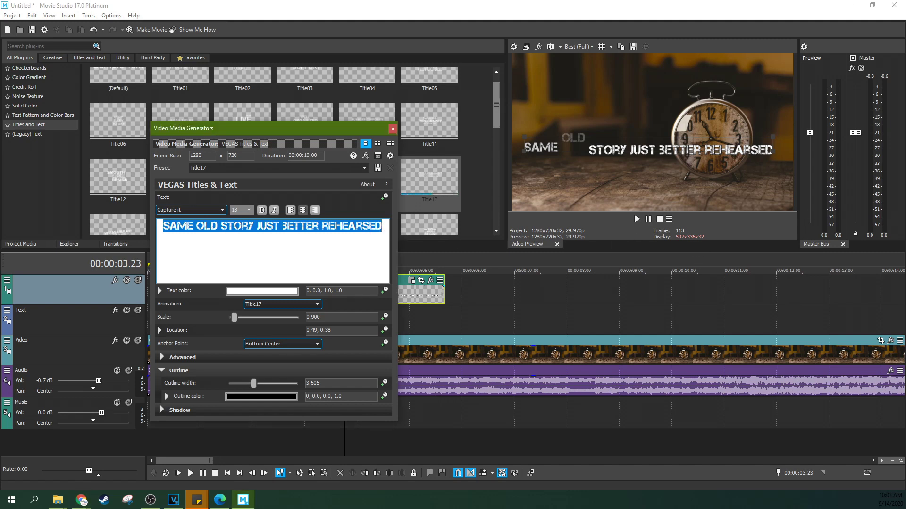
key("ctrl+v")
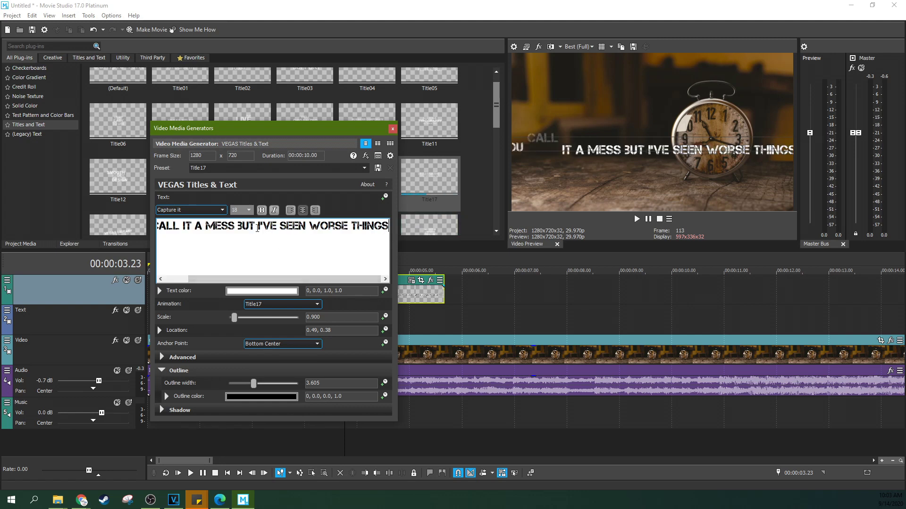
Step: Break the lyric into two lines before "I've seen worse things", preview the title at 00:00:05.05, and close its settings
left_click(257, 227)
left_click(191, 209)
key("Return")
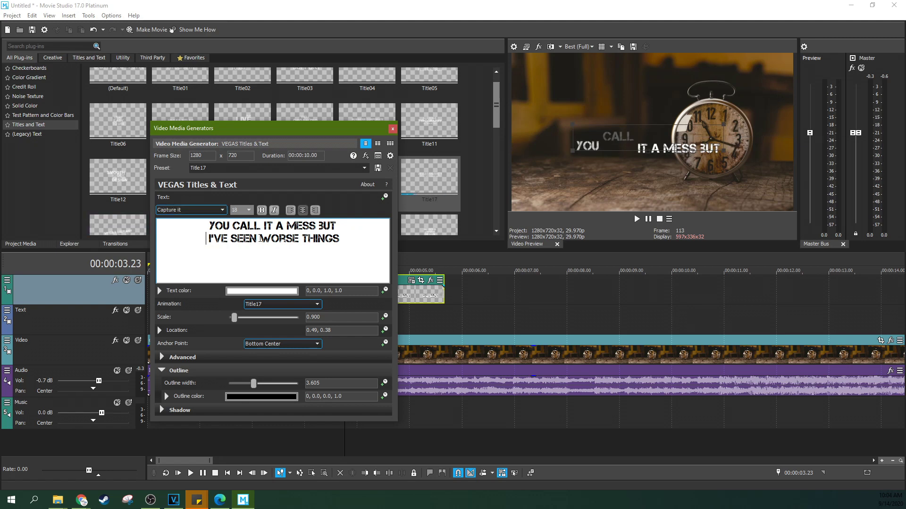
left_click(418, 310)
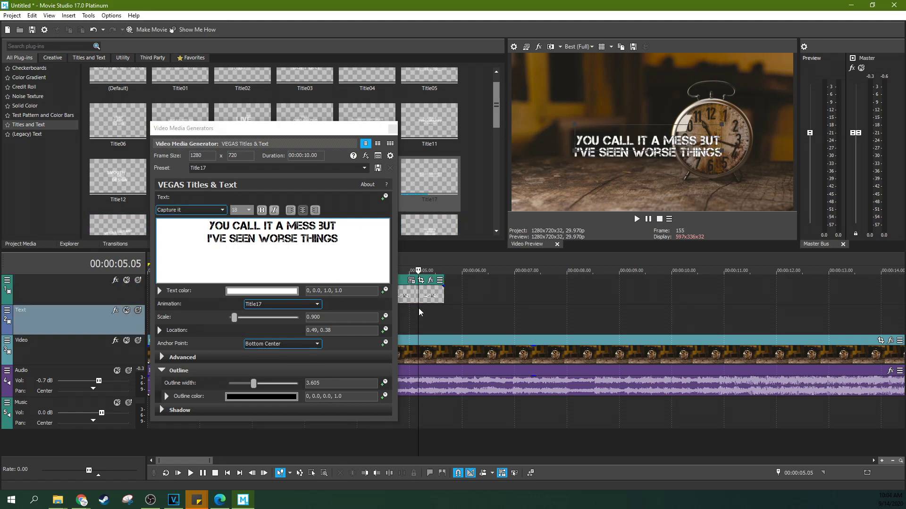
scroll(418, 309, "up", 1)
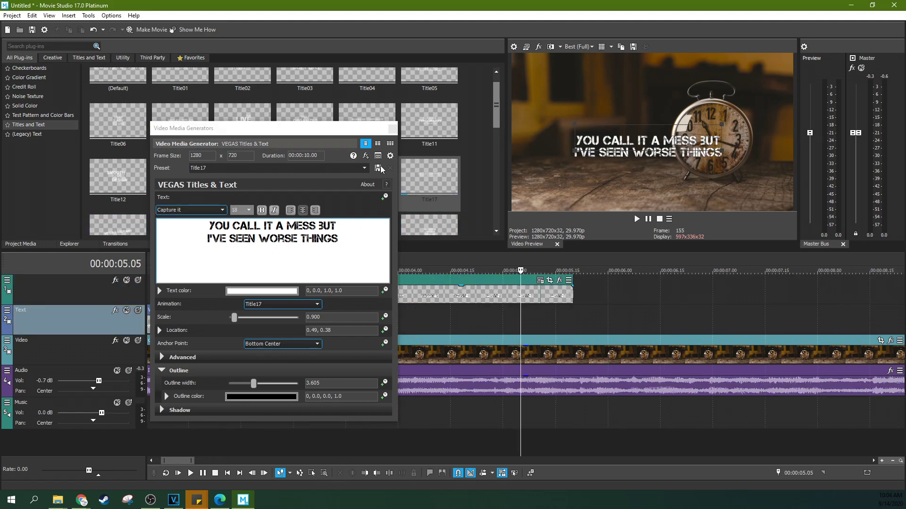
left_click(392, 128)
left_click(337, 311)
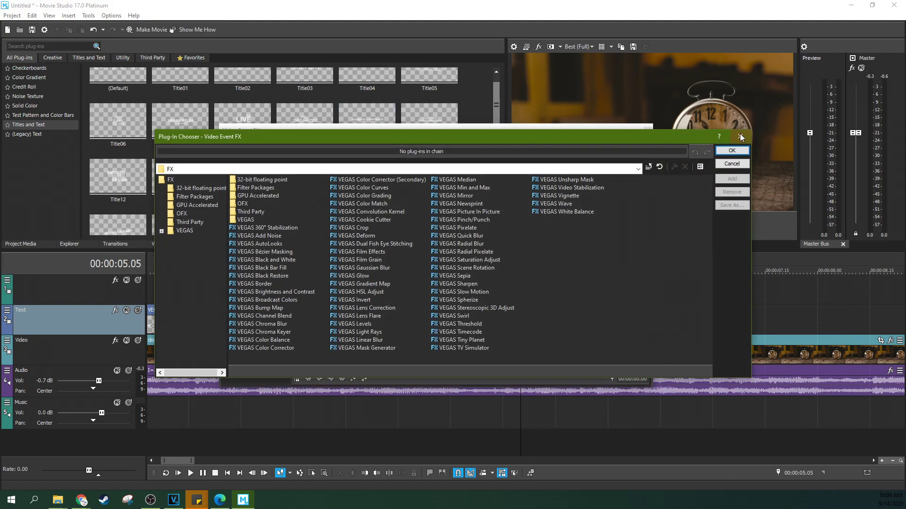
left_click(739, 136)
left_click(647, 130)
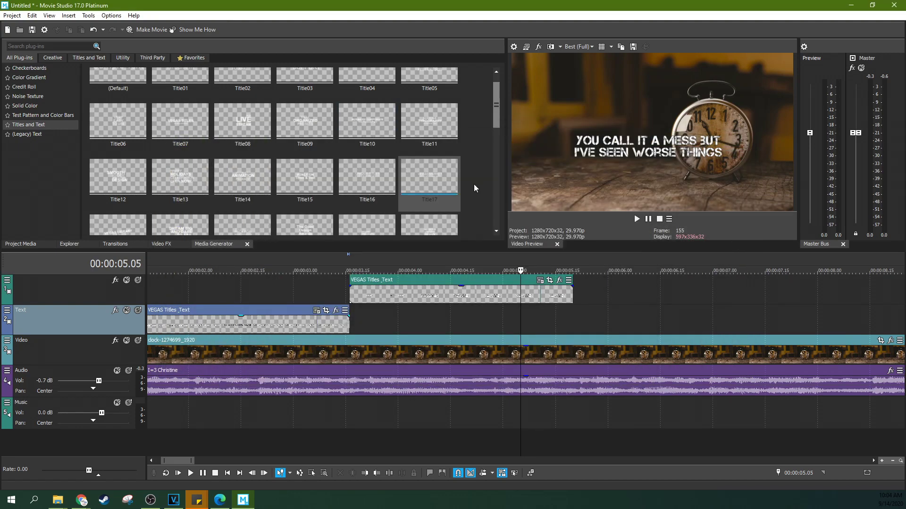
Step: Play the second title with the song, extend its end by 11 frames, and play it again to check the timing
left_click(288, 303)
key("space")
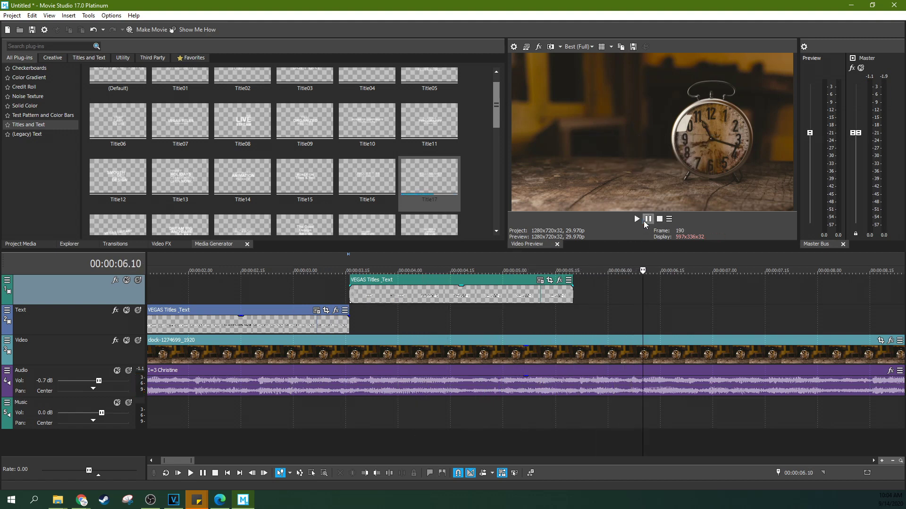
left_click(503, 297)
left_click_drag(571, 291, 611, 291)
left_click(571, 313)
key("space")
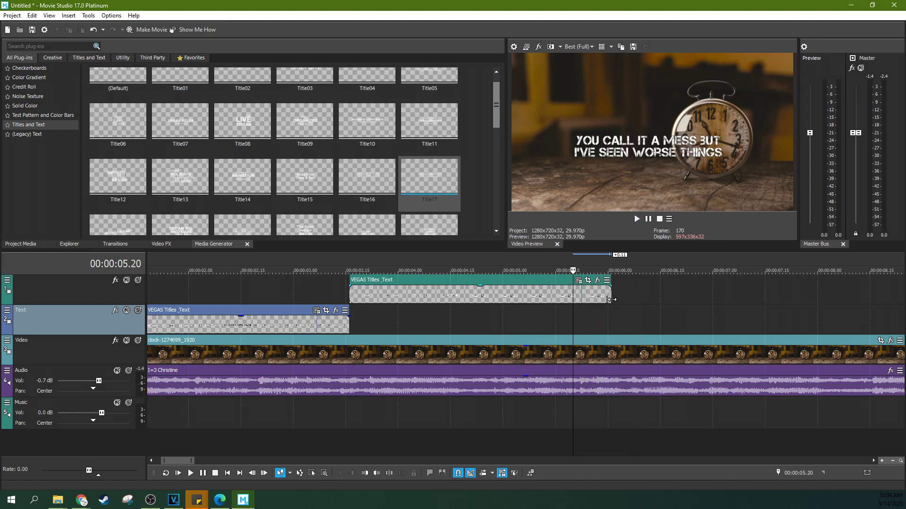
left_click(308, 289)
key("space")
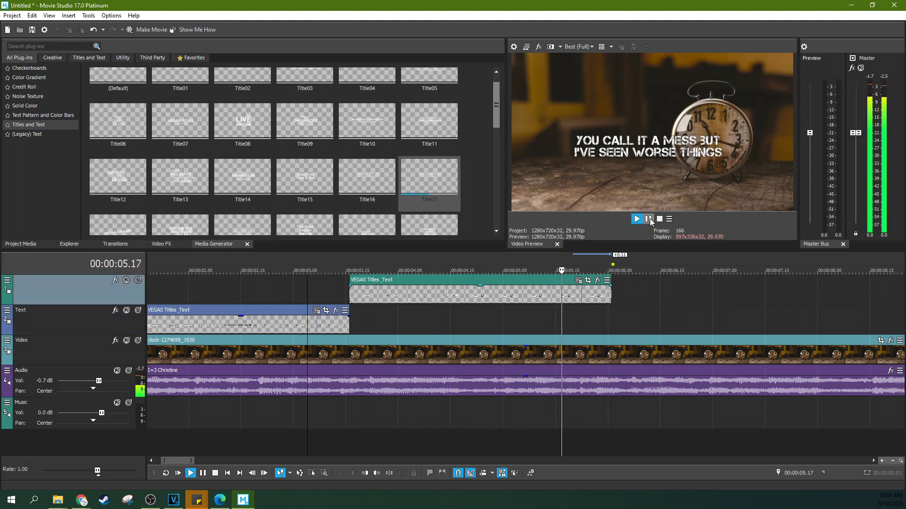
Step: Copy the second title onto the Text track, starting where it ends, as a new copy of the source media
left_click(649, 219)
mouse_move(405, 304)
left_mouse_down()
mouse_move(403, 315)
mouse_move(383, 306)
mouse_move(396, 295)
left_mouse_up()
left_click(401, 302)
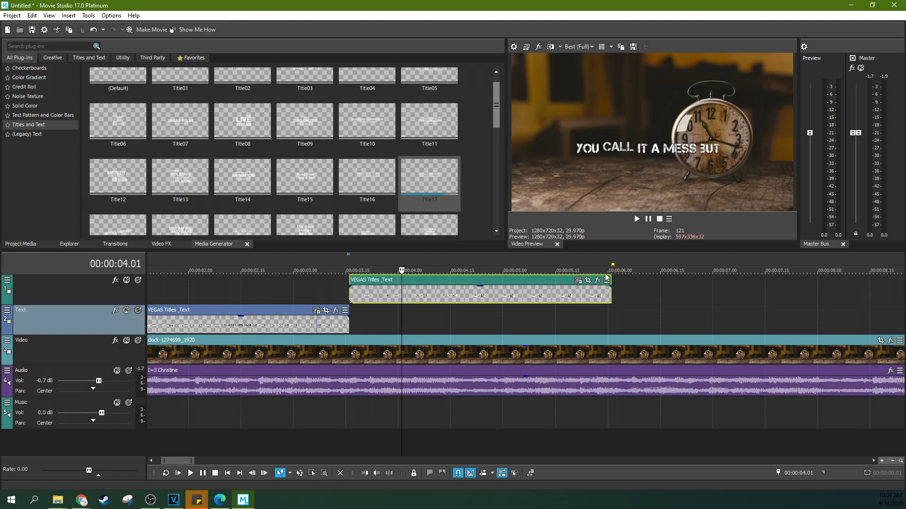
scroll(606, 277, "down", 4)
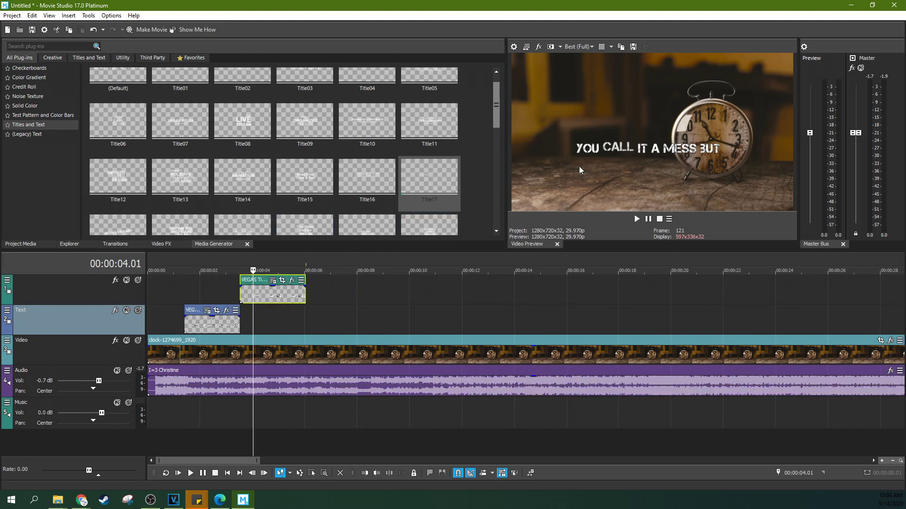
left_click(267, 318)
left_click(293, 296)
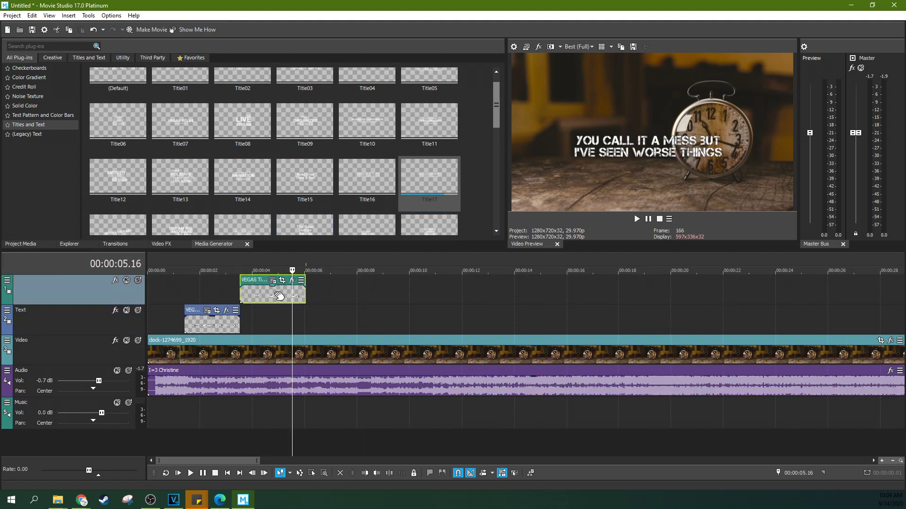
left_click_drag(277, 294, 344, 315)
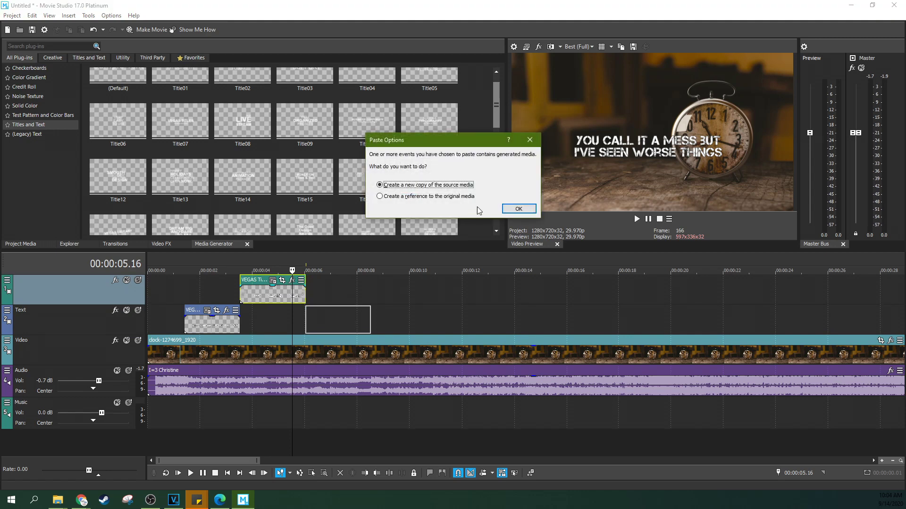
left_click(518, 209)
Step: Replace the new third title's whole text with the pasted lyric "That keep me up at night wide awake" and close its settings
left_click(343, 323)
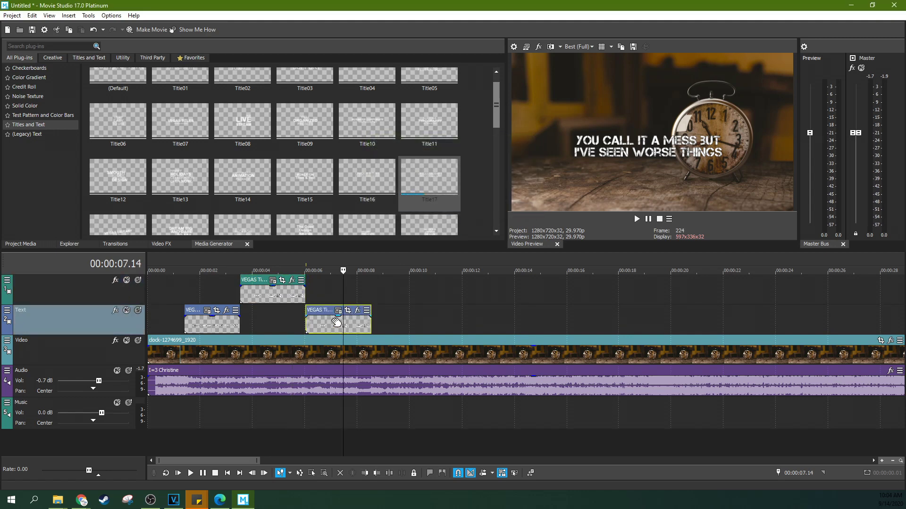
left_click(337, 311)
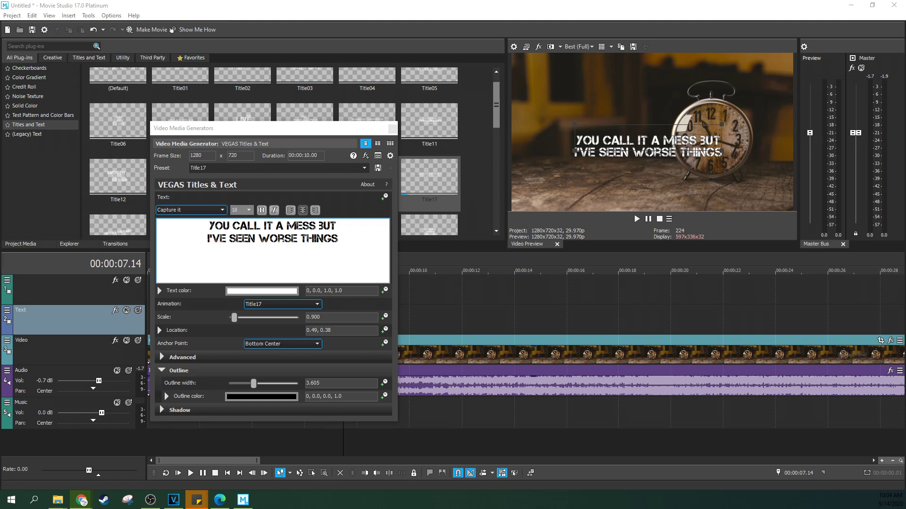
left_click_drag(339, 239, 267, 200)
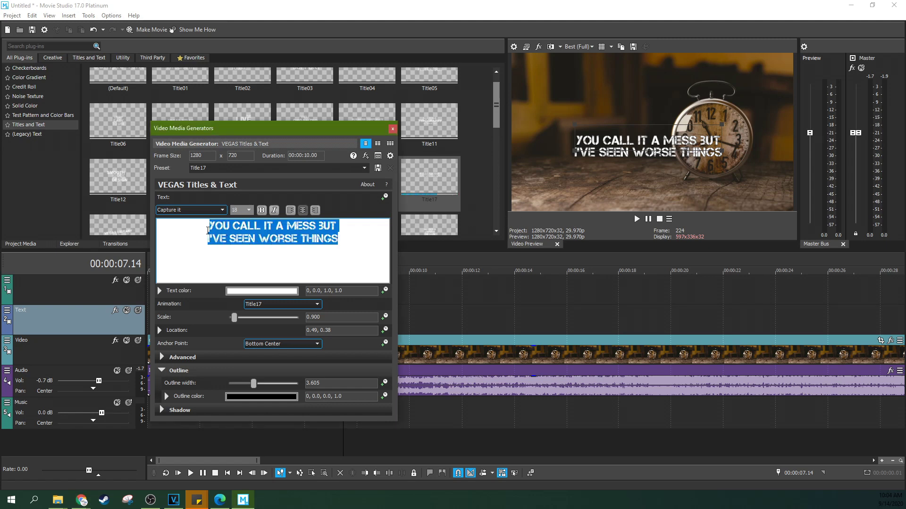
key("ctrl+v")
left_click(392, 129)
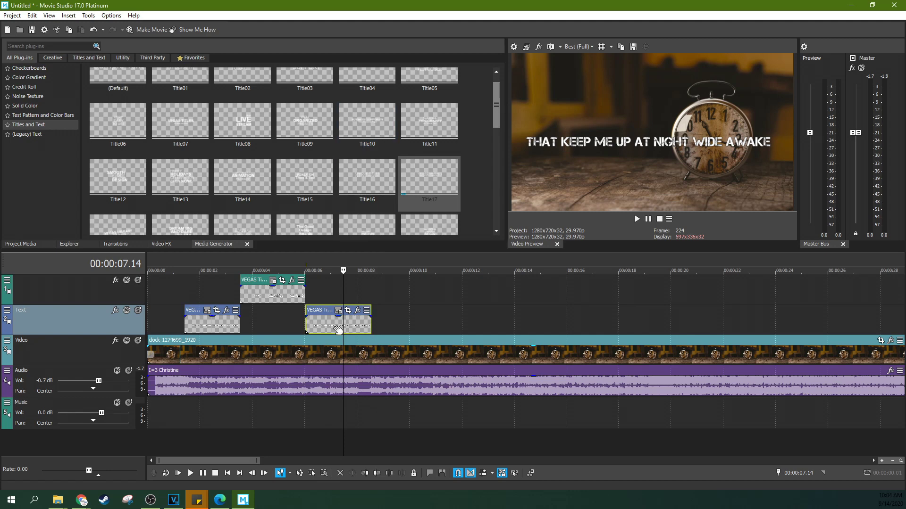
Step: Review the three lyric titles in the preview and their alternating placement on the two title tracks
scroll(768, 306, "down", 8)
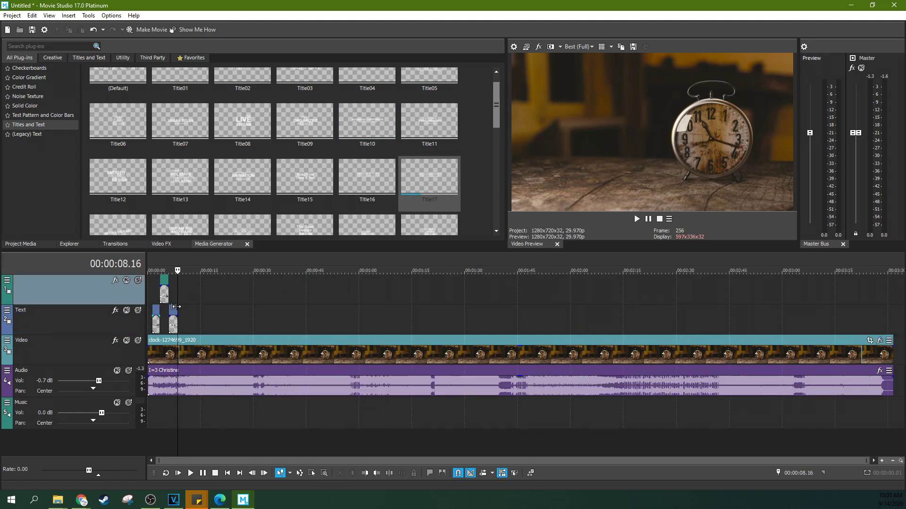
scroll(188, 305, "up", 8)
left_click(208, 292)
left_click(186, 290)
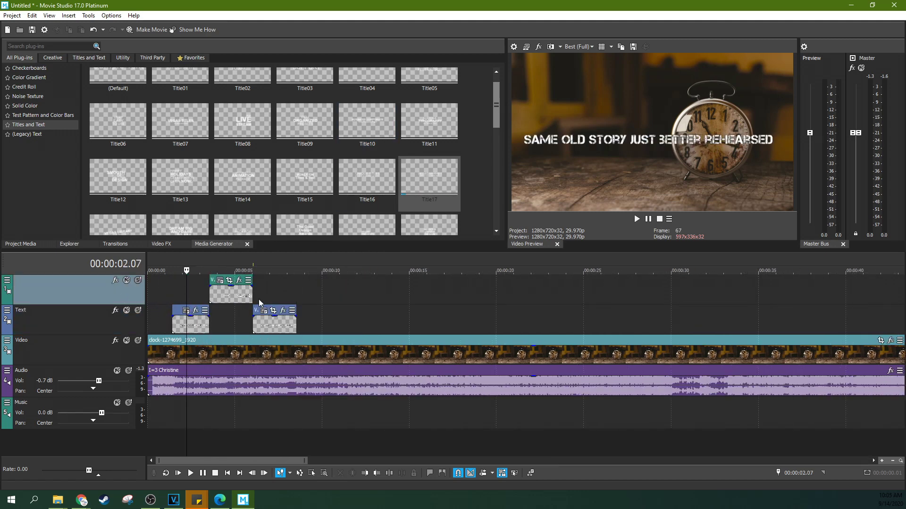
scroll(186, 290, "up", 4)
left_click(504, 294)
left_click(502, 294)
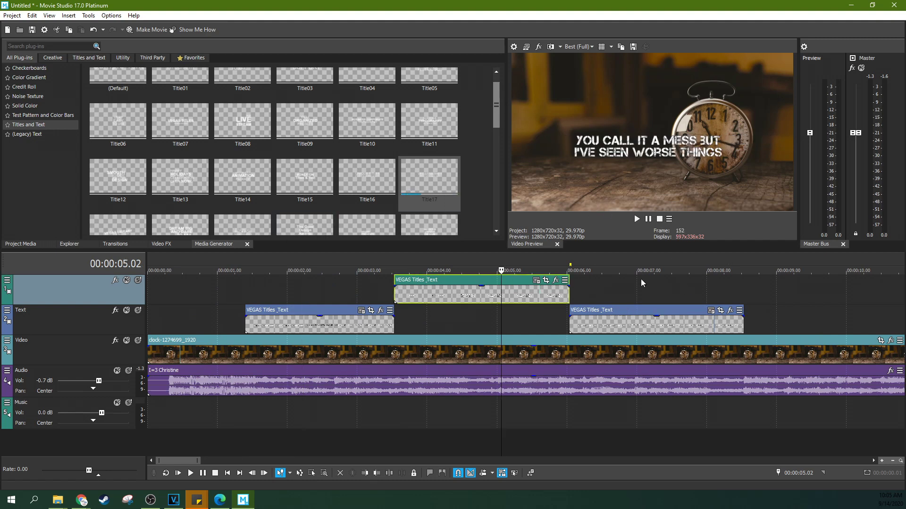
left_click(669, 278)
left_click(600, 281)
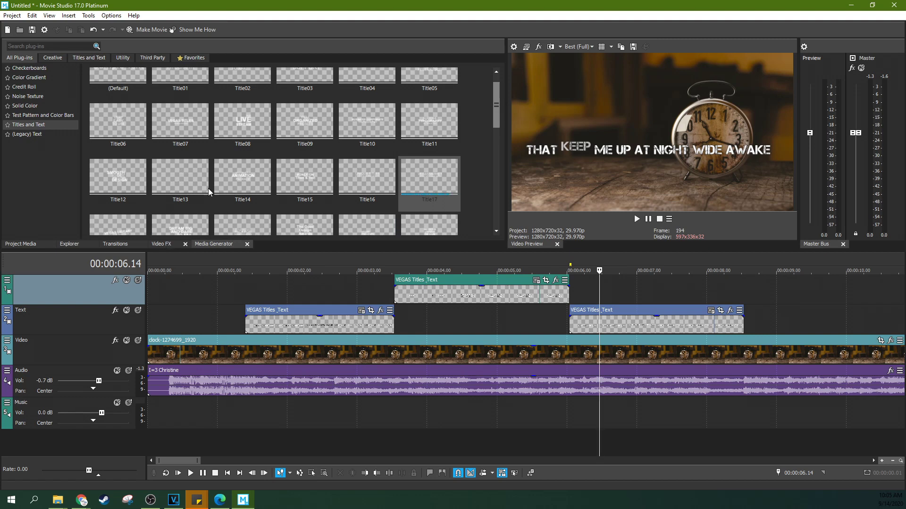
Step: Apply the Film Grain effect with the Subtle preset to the whole video output
left_click(161, 244)
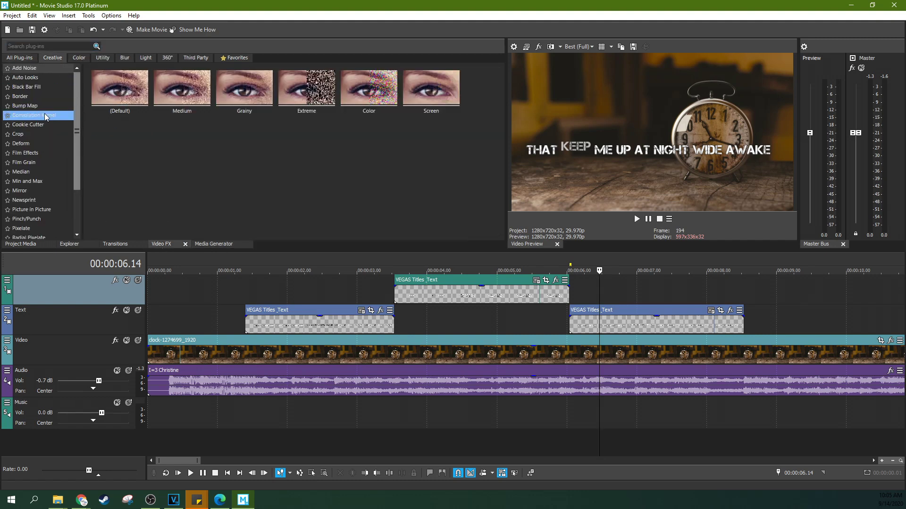
left_click(44, 123)
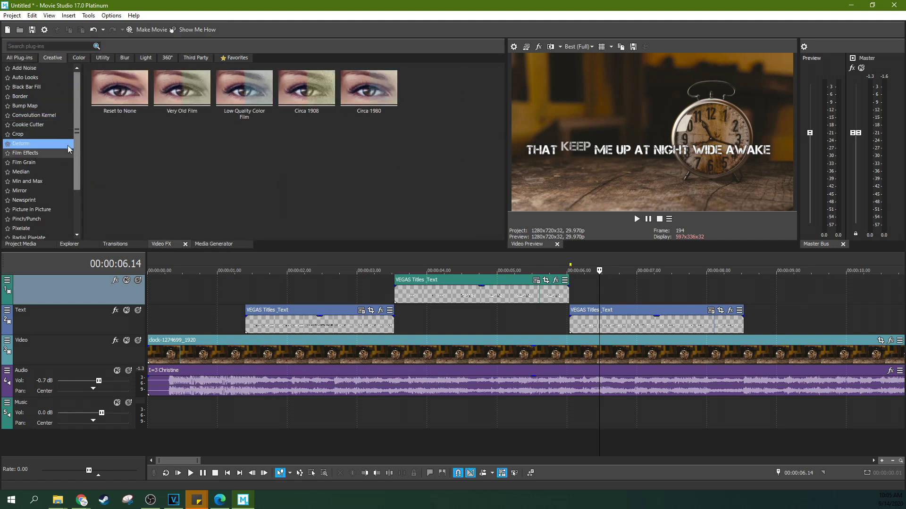
scroll(28, 151, "down", 1)
left_click(28, 140)
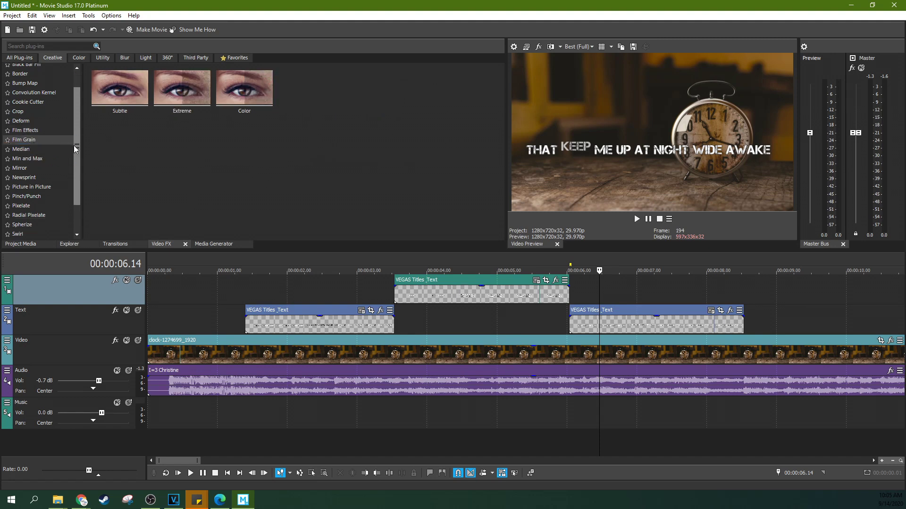
left_click(33, 134)
left_click(35, 142)
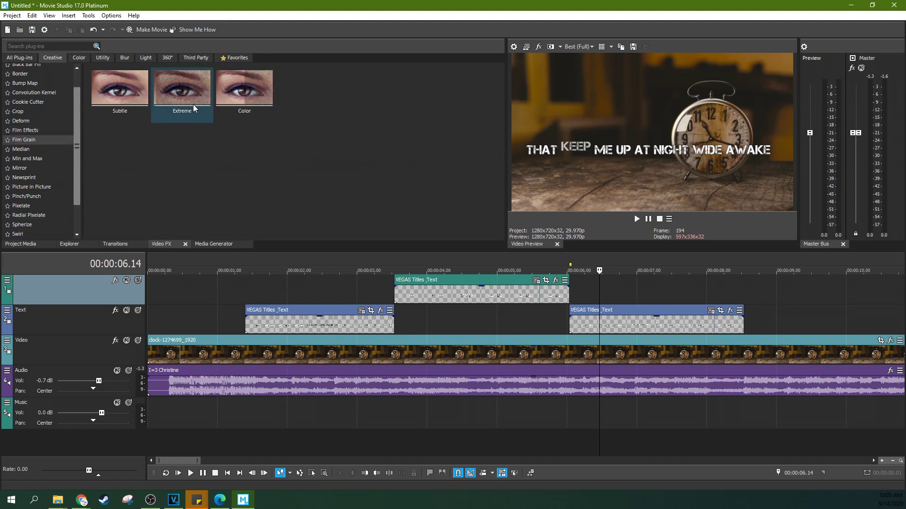
left_click_drag(115, 104, 469, 59)
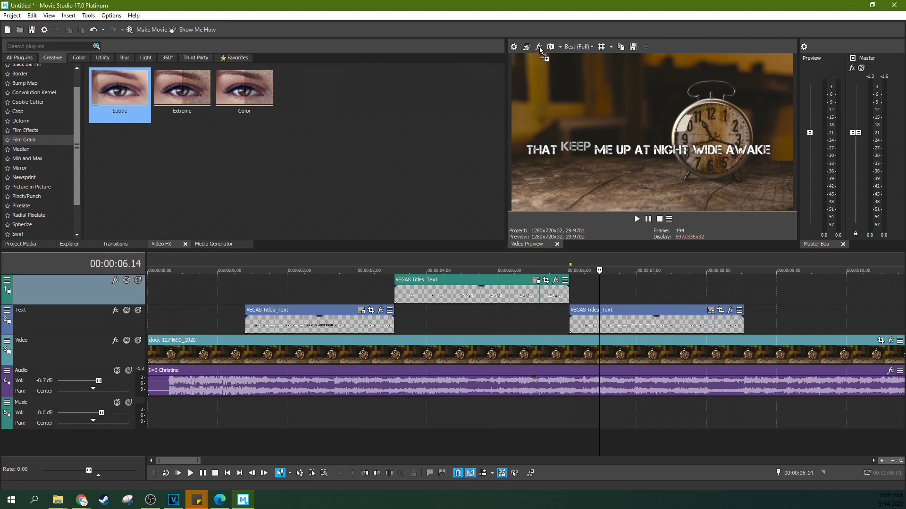
left_click_drag(539, 46, 540, 47)
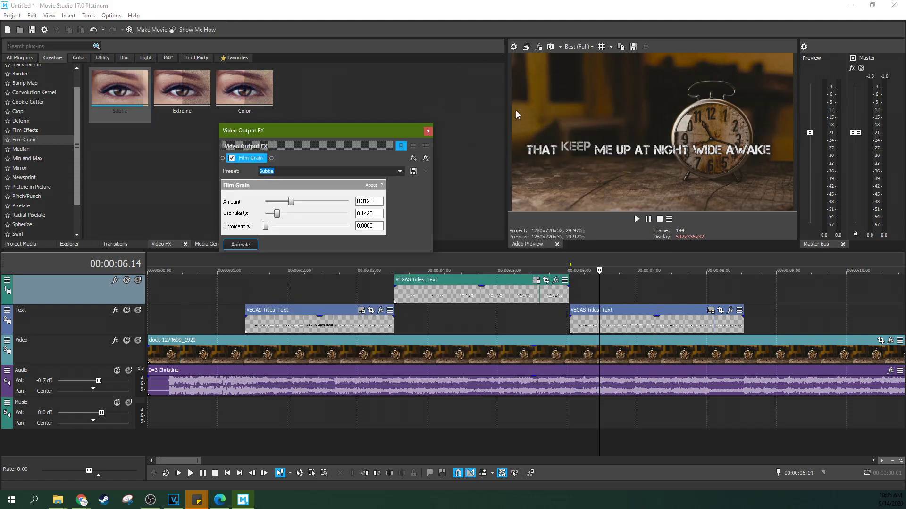
Step: Preview the grain on the first two titles, then set its granularity to 0.2040 and chromaticity to 0.0680
left_click(460, 299)
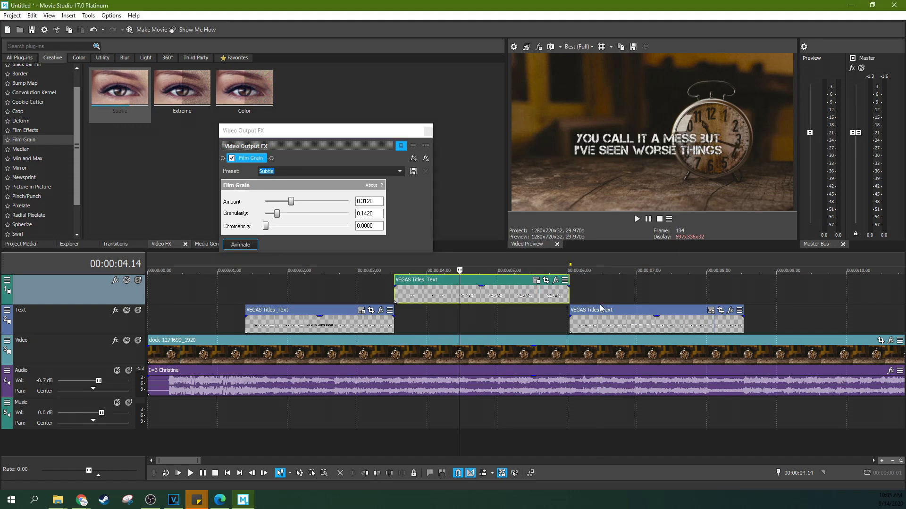
left_click(324, 286)
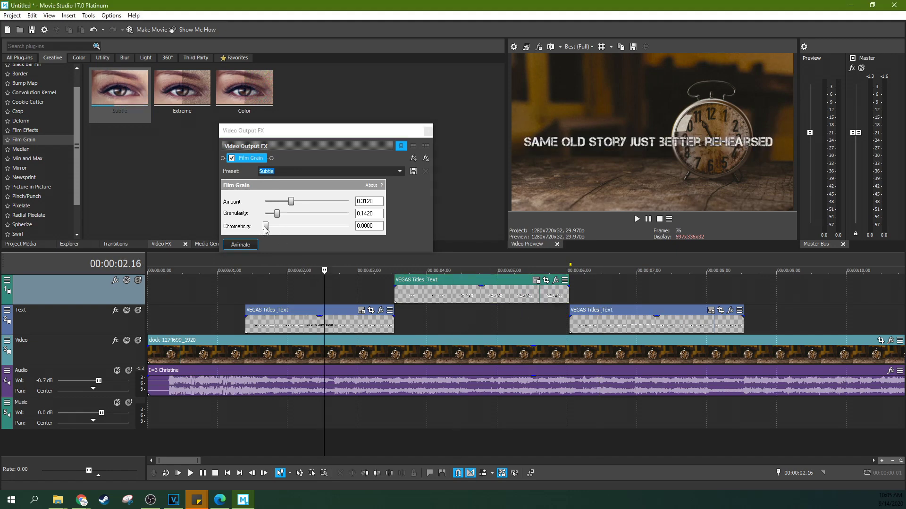
left_click_drag(265, 226, 284, 214)
Step: Play the video from 00:00:02.05 through the third title to check the film grain, and close the effect settings
left_click(299, 295)
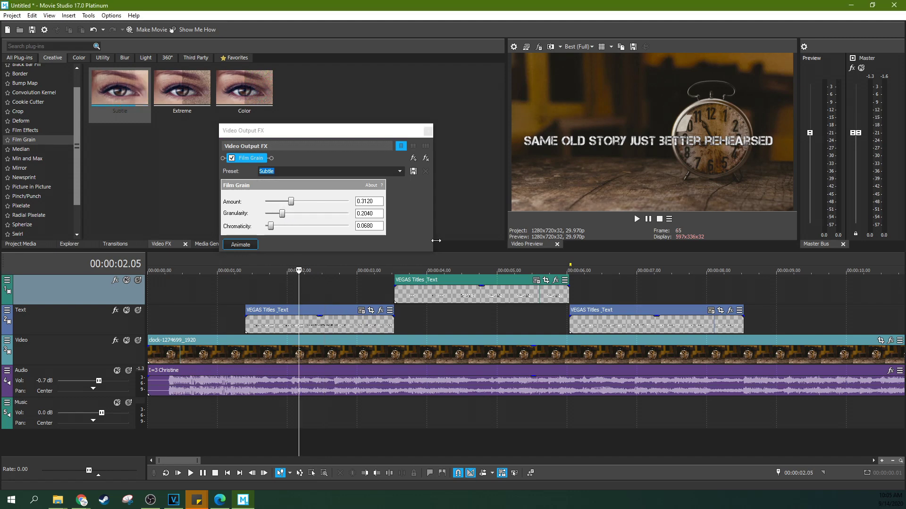
key("space")
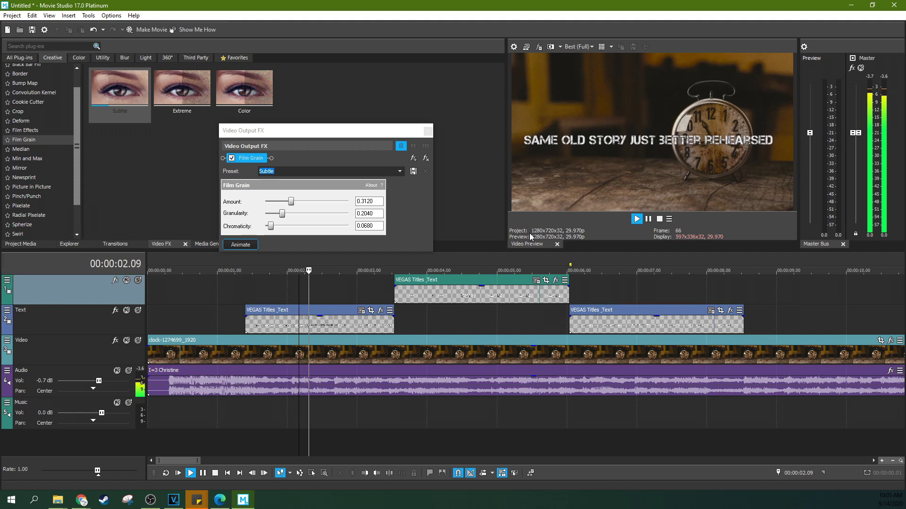
left_click(650, 219)
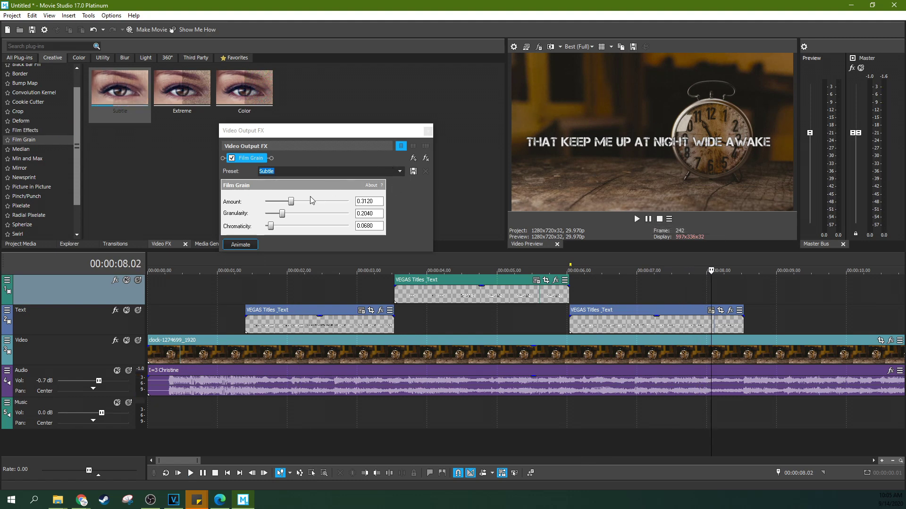
left_click(428, 131)
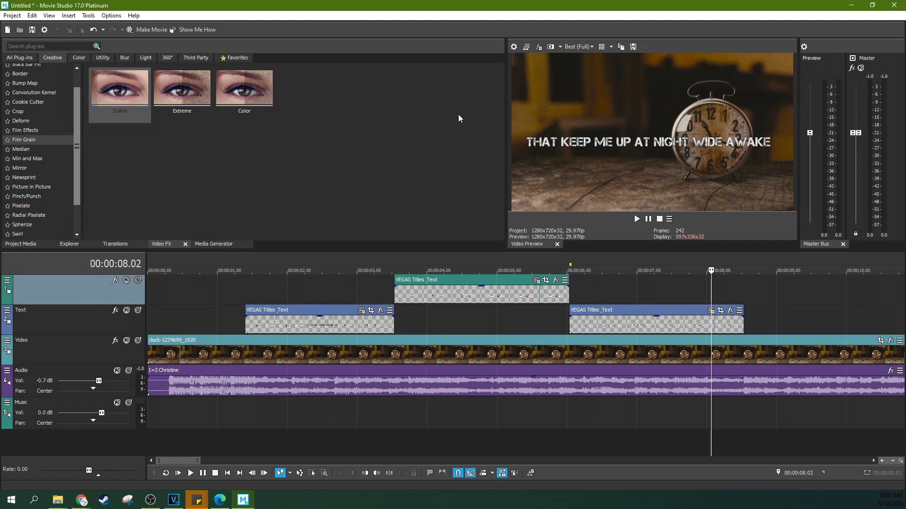
Step: Select the time range covering the whole song, from 00:00:00.00 to 00:03:31.18
scroll(674, 271, "down", 8)
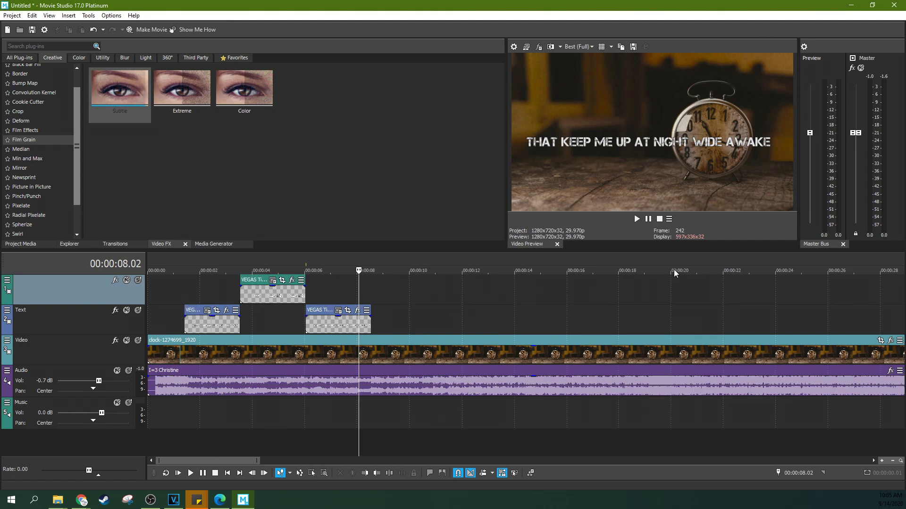
scroll(478, 319, "down", 6)
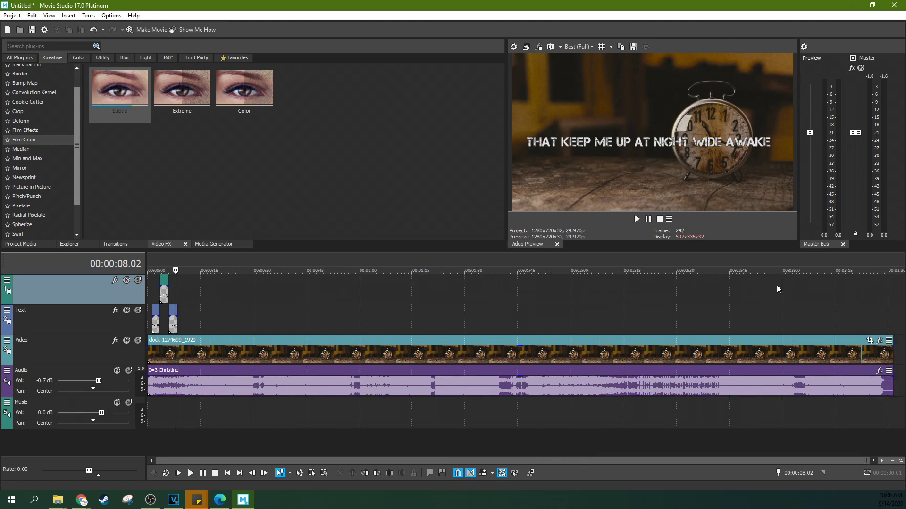
left_click_drag(892, 260, 148, 264)
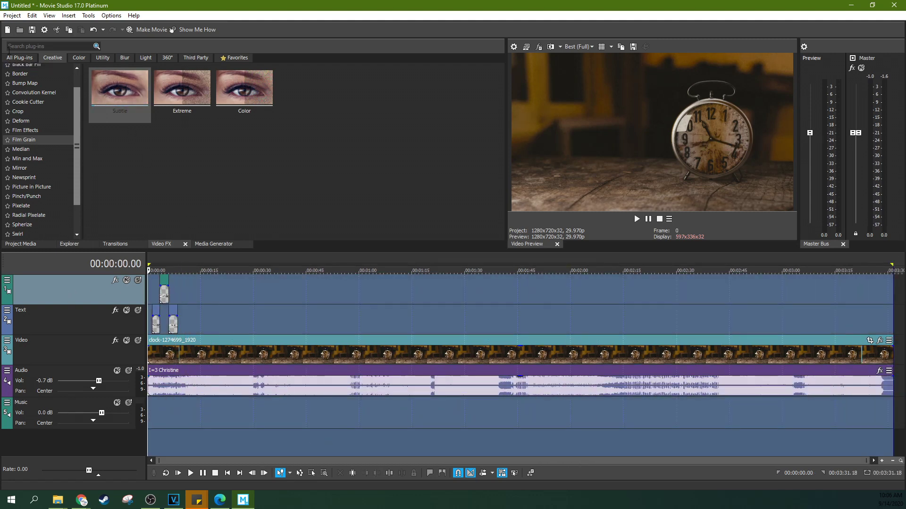
Step: Open the render settings, look through the output formats, and choose MAGIX AVC/AAC MP4
left_click(12, 16)
left_click(28, 108)
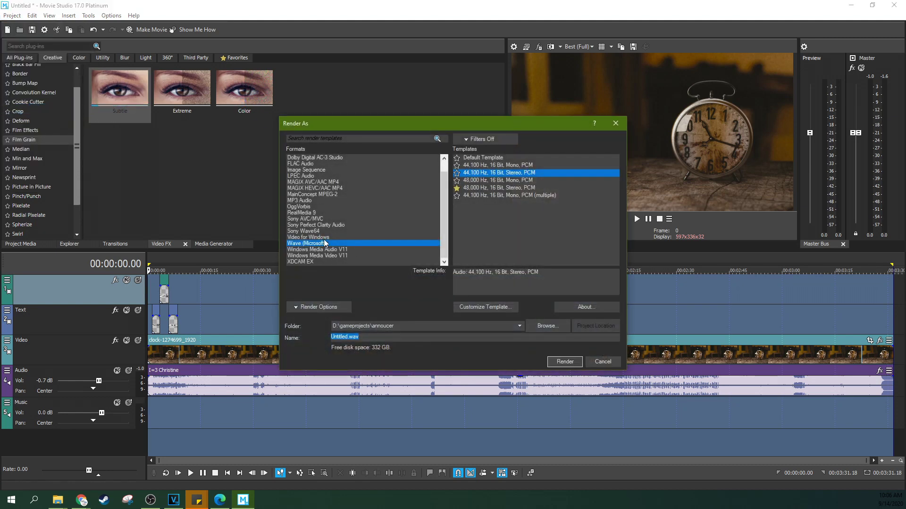
scroll(317, 188, "up", 2)
left_click(326, 188)
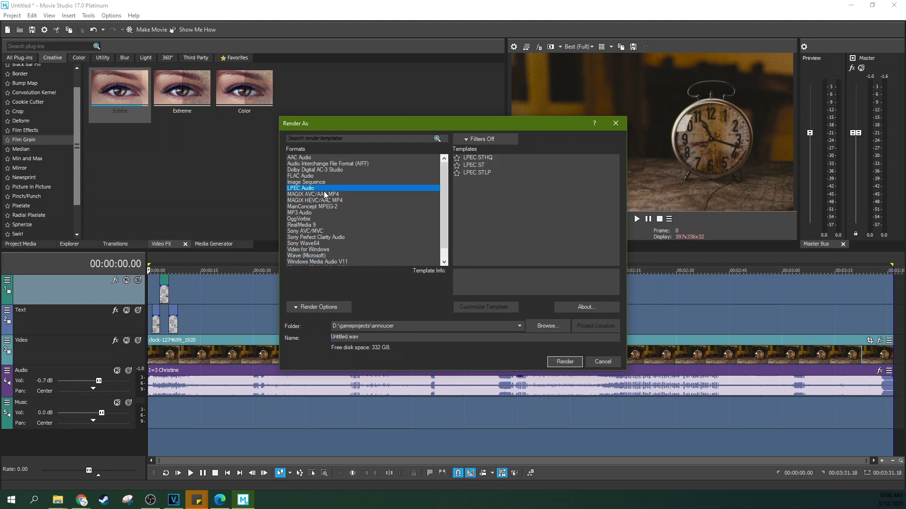
left_click(337, 164)
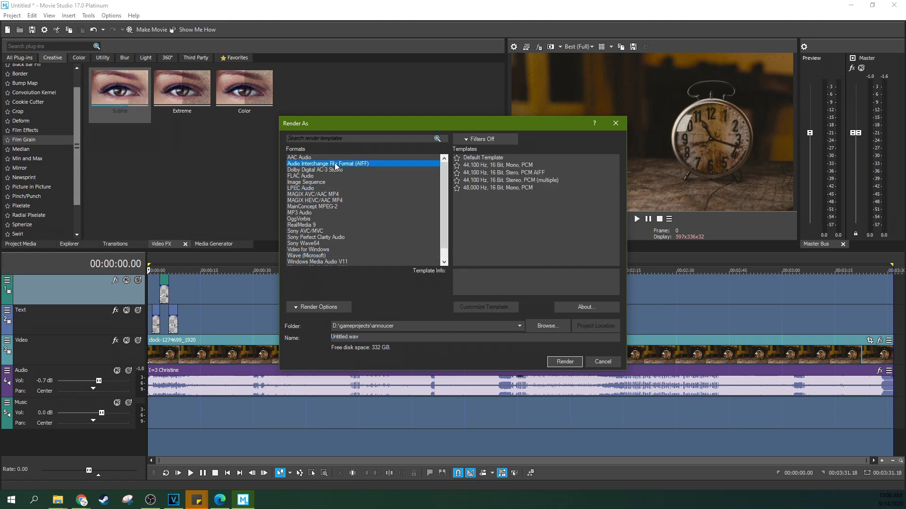
left_click(318, 182)
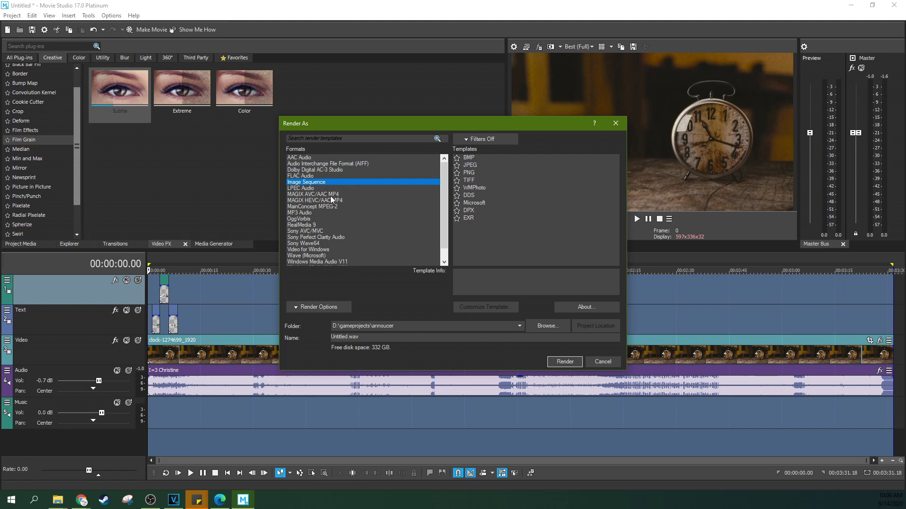
left_click(324, 194)
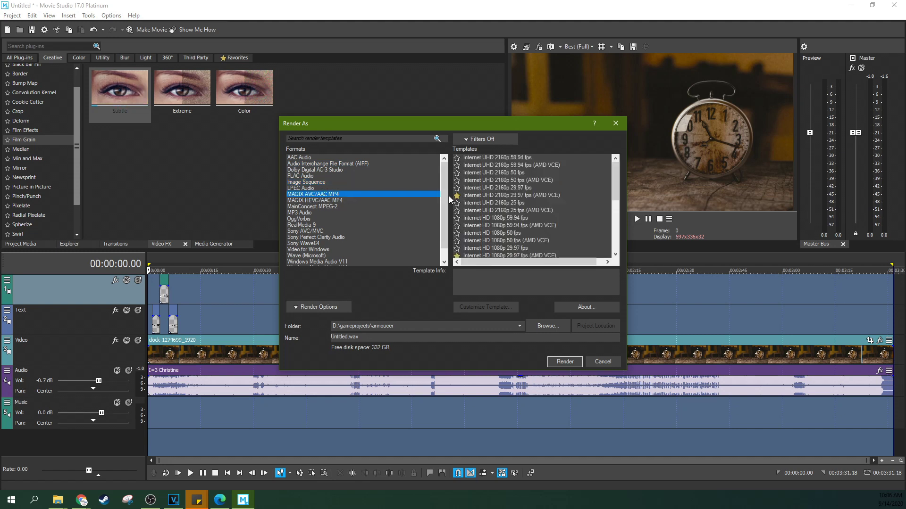
Step: Choose the Internet HD 1080p 29.97 fps (AMD VCE) template and start rendering the project as Untitled.mp4
scroll(501, 199, "down", 2)
left_click(500, 233)
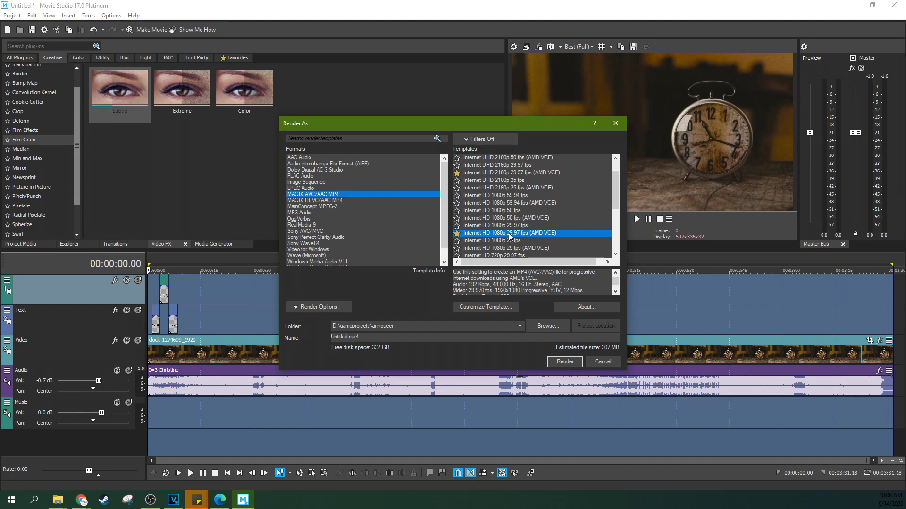
scroll(510, 236, "down", 1)
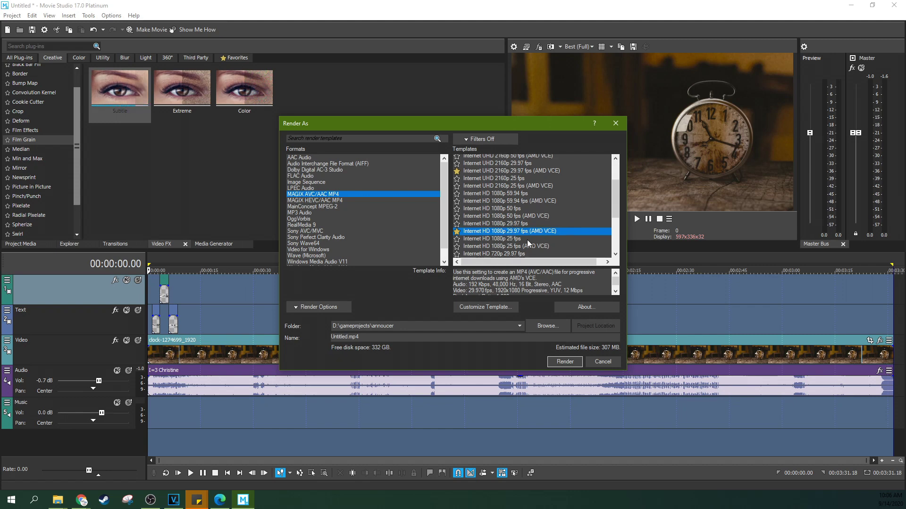
left_click(577, 362)
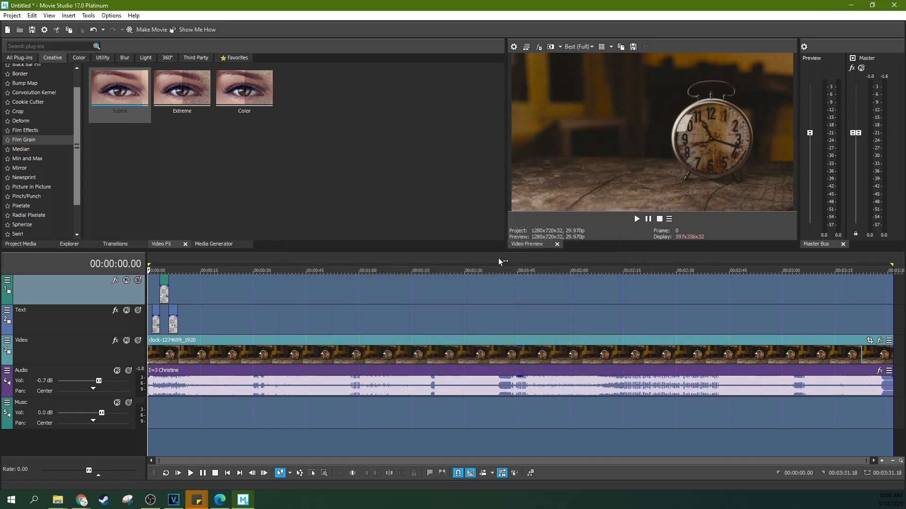